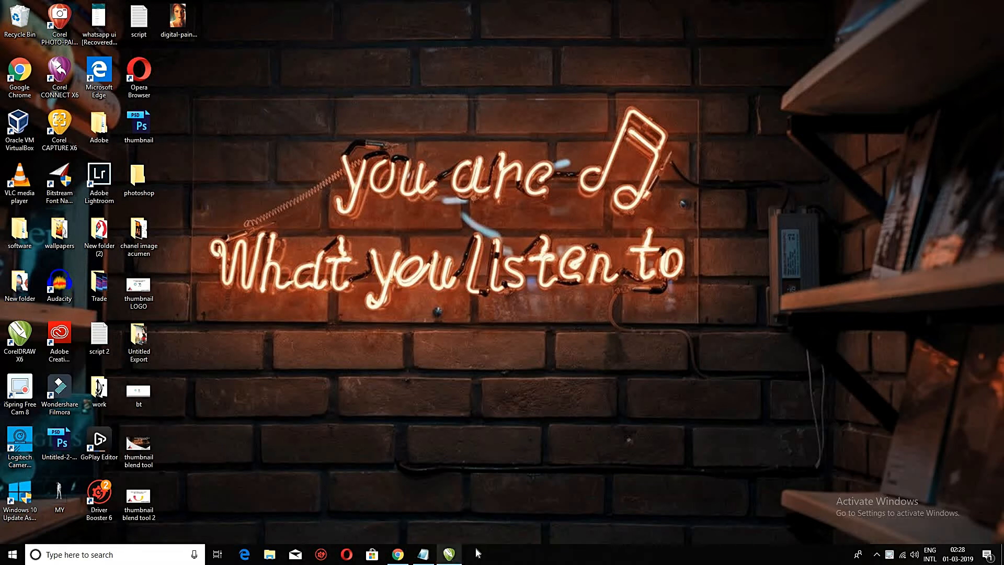
Step: Switch to CorelDRAW's blank A4 page and activate the Contour tool
{"action": "left_click", "coordinate": [450, 557]}
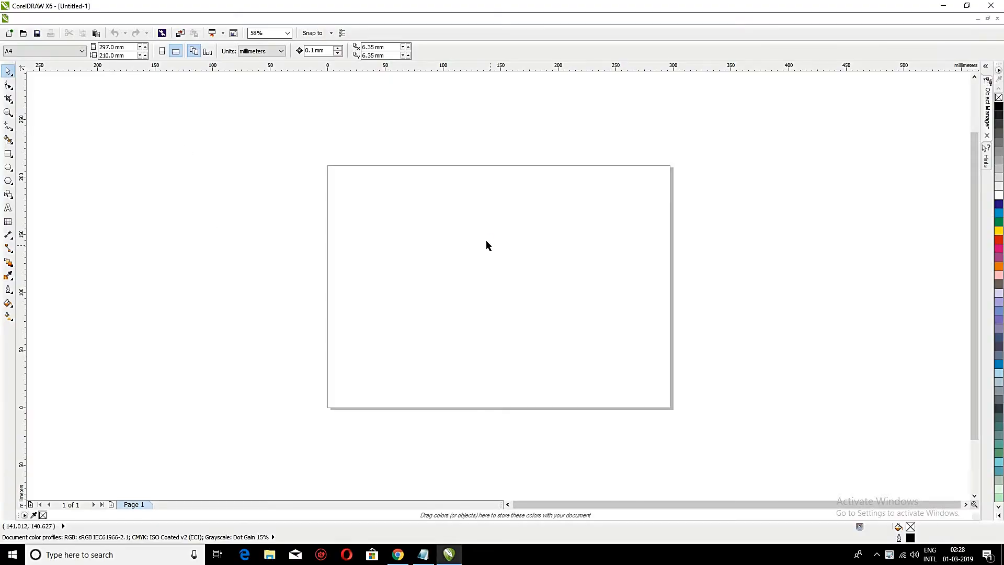
{"action": "scroll", "coordinate": [484, 243], "scroll_direction": "up", "scroll_amount": 1}
{"action": "scroll", "coordinate": [484, 244], "scroll_direction": "down", "scroll_amount": 1}
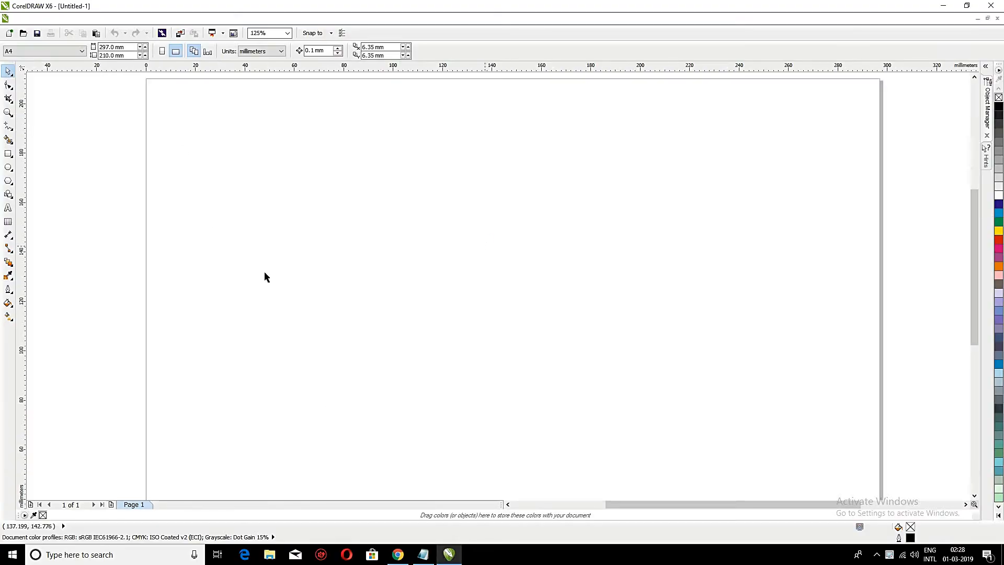
{"action": "left_click", "coordinate": [10, 266]}
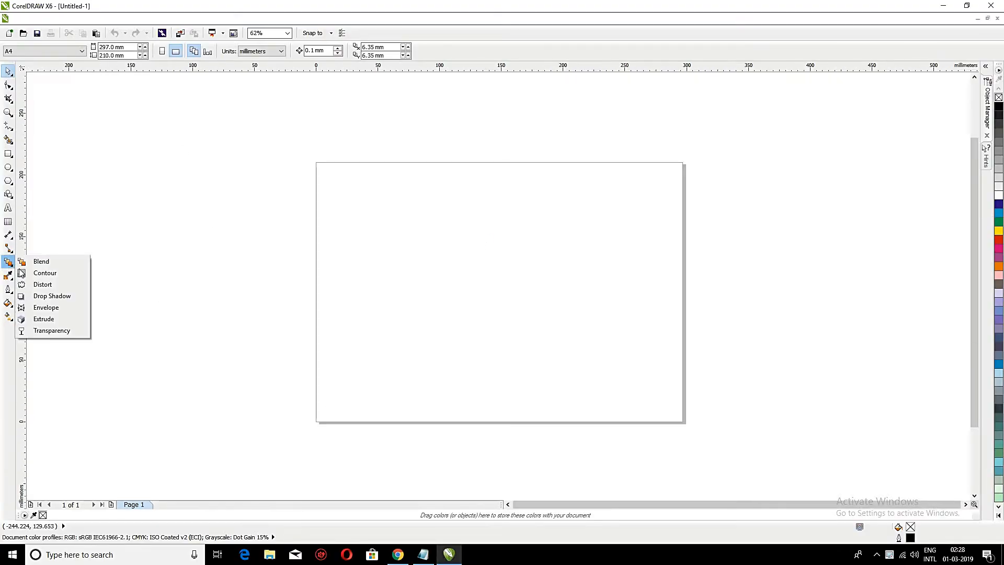
{"action": "left_click", "coordinate": [39, 271]}
{"action": "left_click", "coordinate": [8, 262]}
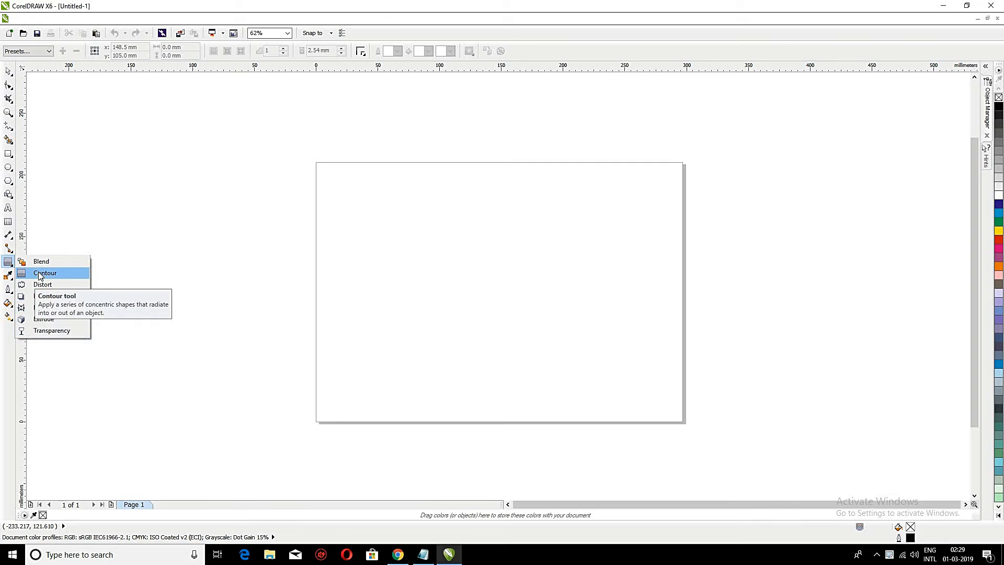
Step: Draw a rectangle about 102 mm wide and 65 mm high in the upper left part of the page
{"action": "left_click", "coordinate": [8, 156]}
{"action": "left_click_drag", "start_coordinate": [334, 182], "coordinate": [383, 231]}
{"action": "left_click_drag", "start_coordinate": [460, 263], "coordinate": [461, 262]}
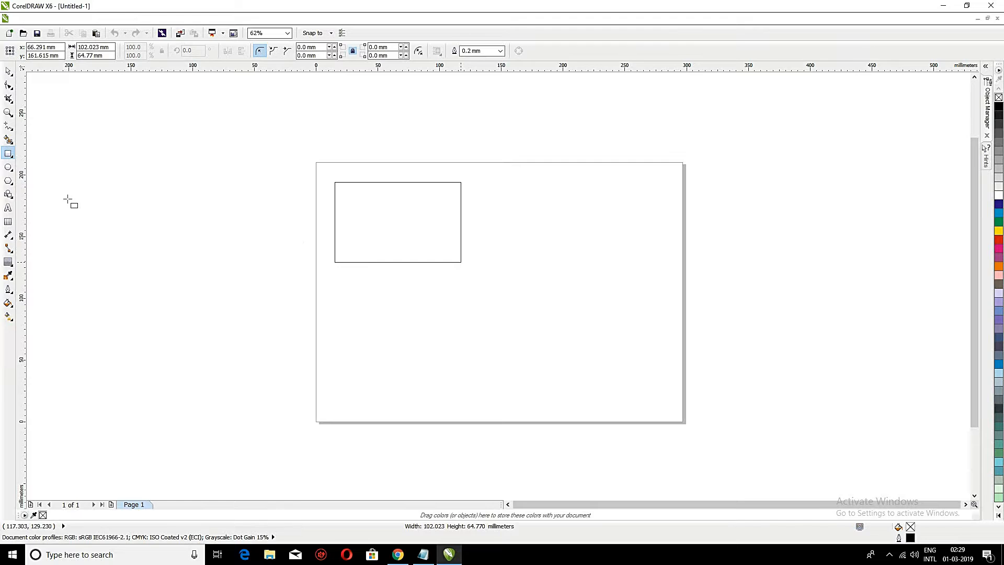
Step: Draw a circle about 84 mm across beside the rectangle and a triangle about 73 by 60 mm near the page's lower edge
{"action": "key", "text": "F7"}
{"action": "mouse_move", "coordinate": [561, 178]}
{"action": "left_mouse_down"}
{"action": "mouse_move", "coordinate": [650, 269]}
{"action": "mouse_move", "coordinate": [607, 225]}
{"action": "mouse_move", "coordinate": [616, 234]}
{"action": "left_mouse_up"}
{"action": "key", "text": "space"}
{"action": "left_click_drag", "start_coordinate": [545, 148], "coordinate": [573, 197]}
{"action": "left_click", "coordinate": [7, 181]}
{"action": "left_click_drag", "start_coordinate": [499, 326], "coordinate": [599, 402]}
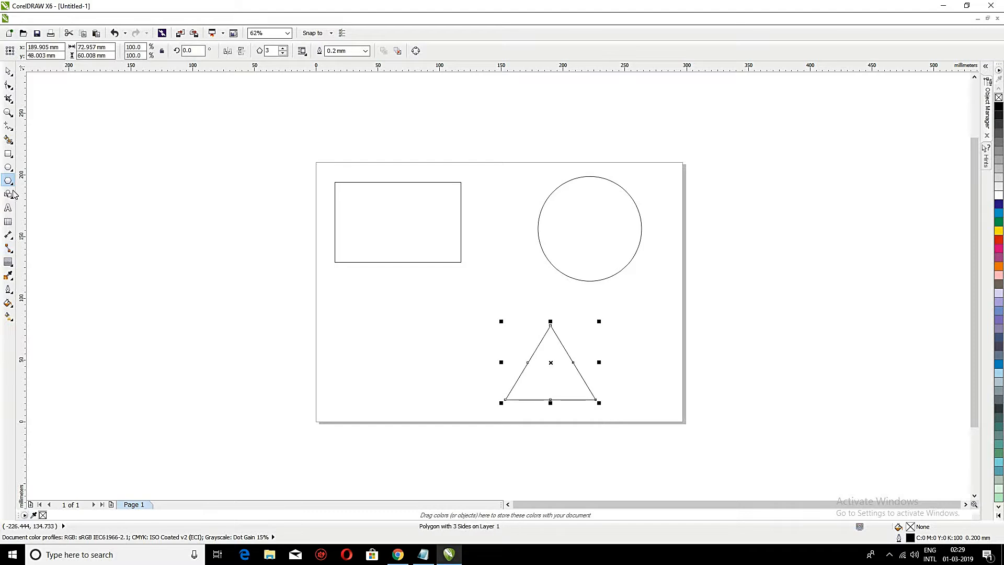
Step: Contour the triangle inward with 15 steps at an offset of about 0.943 mm
{"action": "left_click", "coordinate": [8, 248]}
{"action": "left_click_drag", "start_coordinate": [390, 183], "coordinate": [530, 235]}
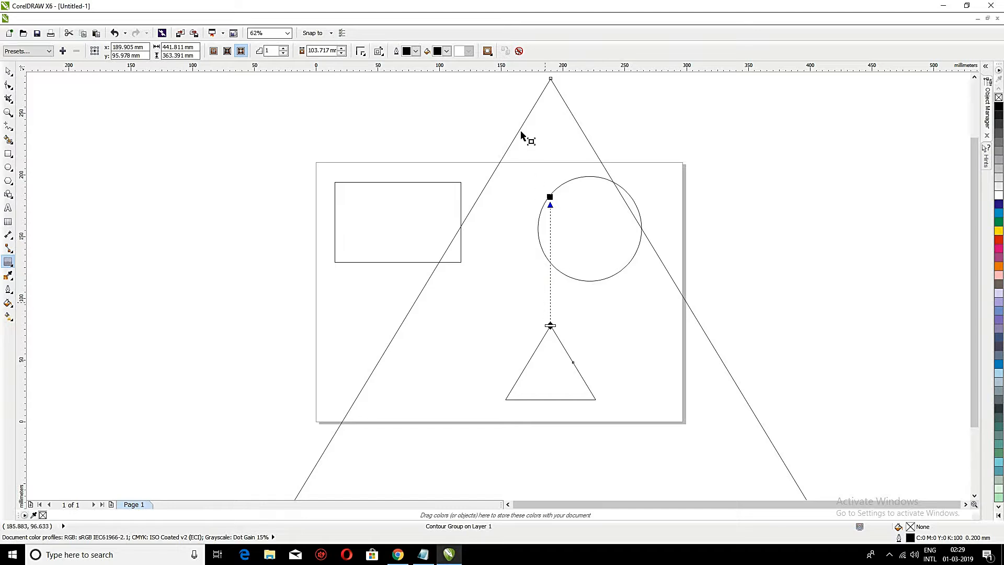
{"action": "left_click_drag", "start_coordinate": [538, 230], "coordinate": [565, 384]}
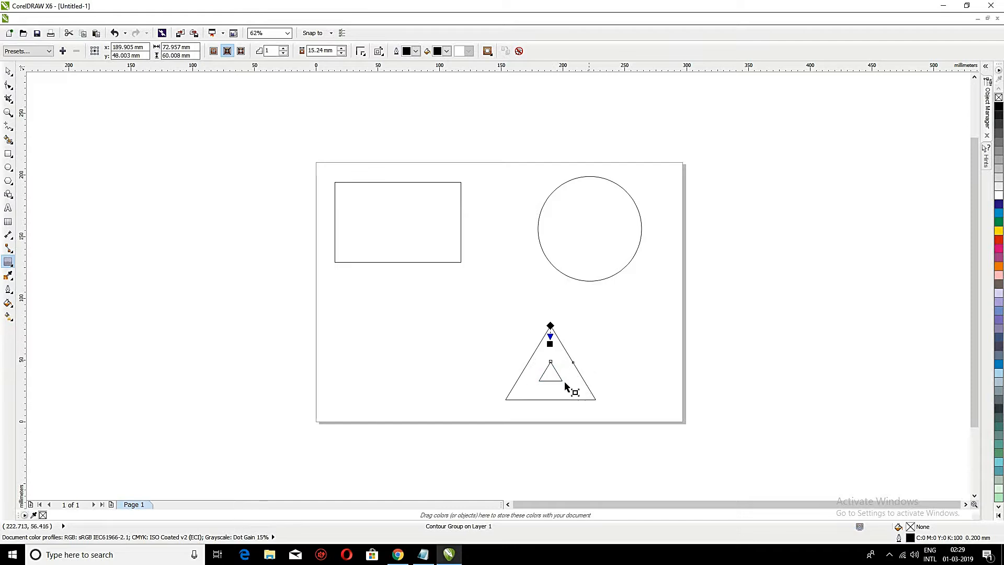
{"action": "scroll", "coordinate": [566, 391], "scroll_direction": "up", "scroll_amount": 2}
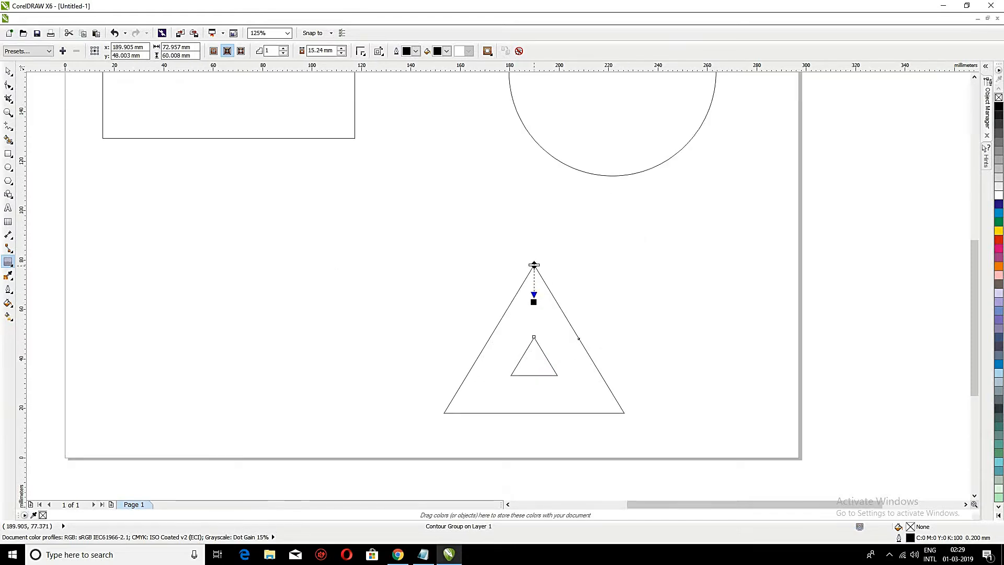
{"action": "left_click_drag", "start_coordinate": [534, 293], "coordinate": [537, 279]}
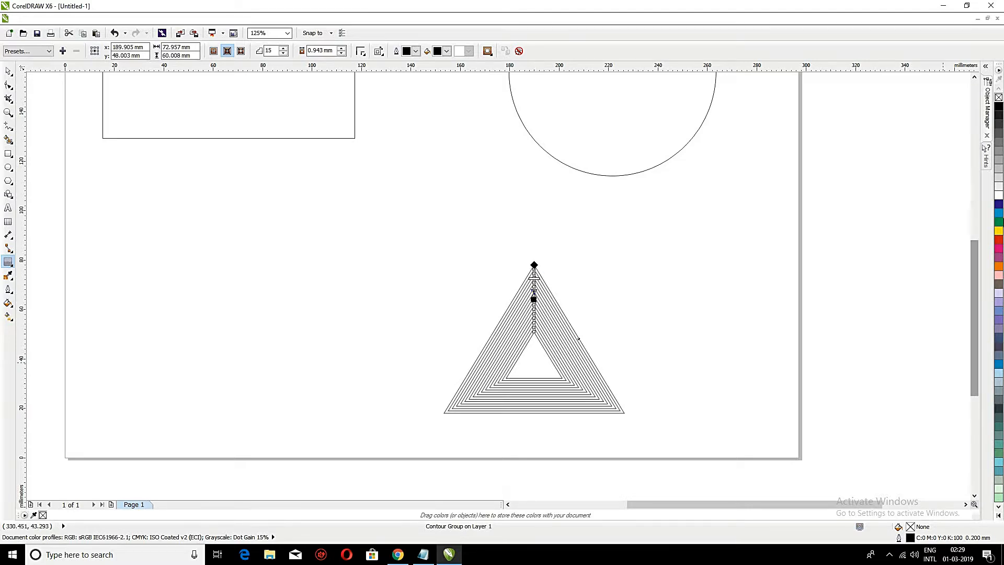
Step: Give the contoured triangle a dark blue outline and increase its contour to 309 steps at about 0.045 mm offset
{"action": "right_click", "coordinate": [998, 206]}
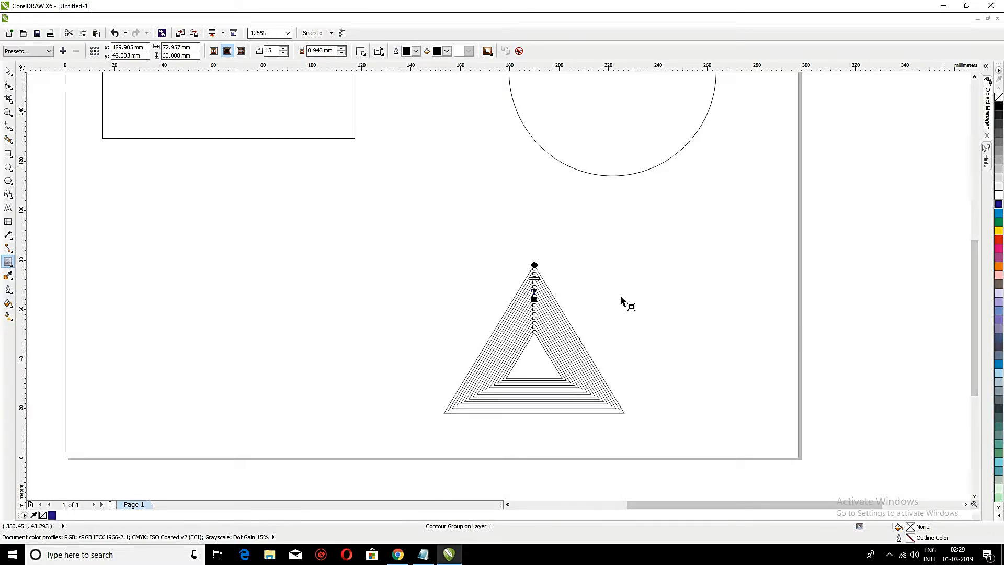
{"action": "left_click_drag", "start_coordinate": [536, 289], "coordinate": [541, 299]}
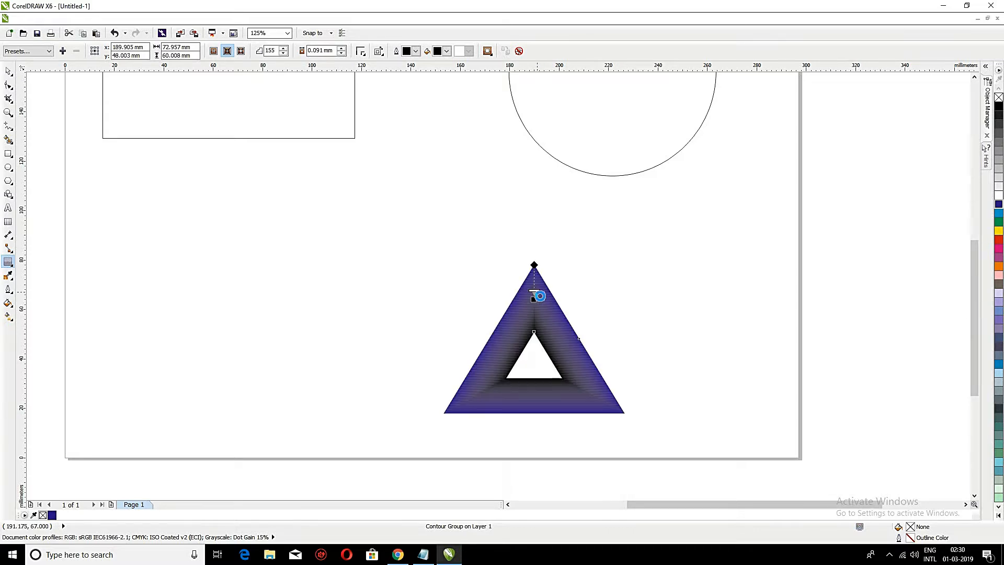
{"action": "left_click_drag", "start_coordinate": [536, 299], "coordinate": [534, 296]}
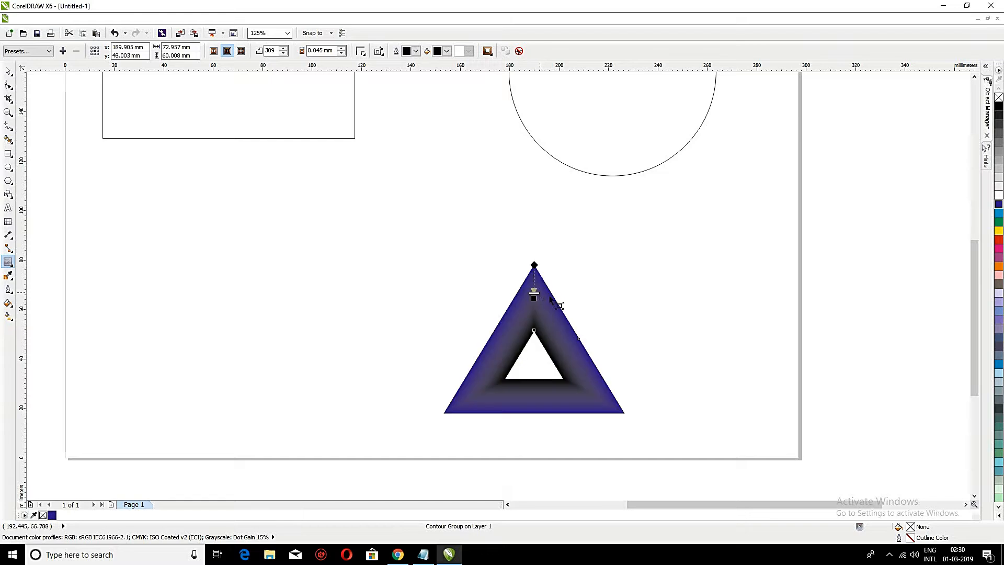
Step: Recolour the contoured triangle light blue and reverse its contour so the steps spread outward
{"action": "left_click", "coordinate": [999, 213]}
{"action": "left_click_drag", "start_coordinate": [976, 280], "coordinate": [971, 199]}
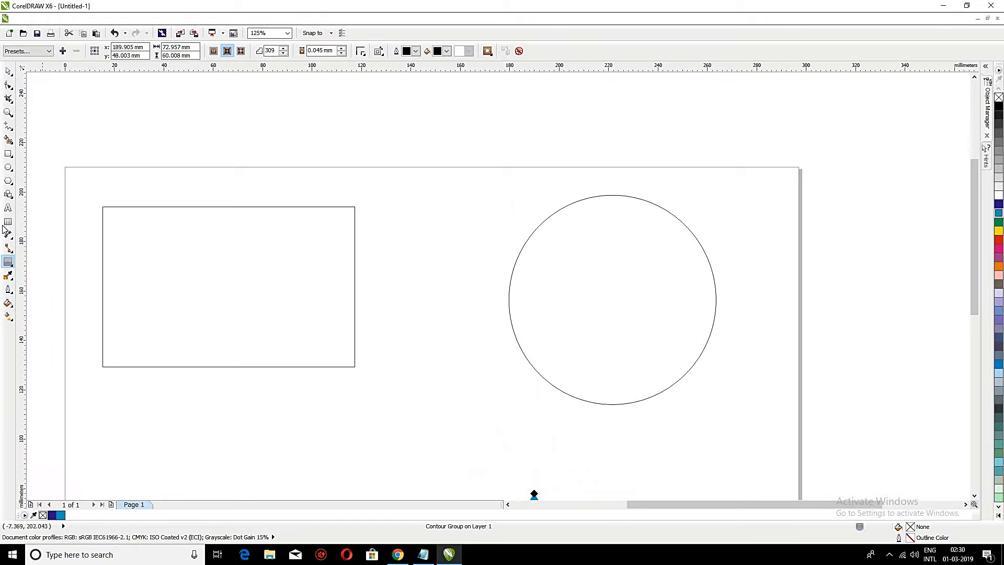
{"action": "left_click_drag", "start_coordinate": [586, 201], "coordinate": [589, 223]}
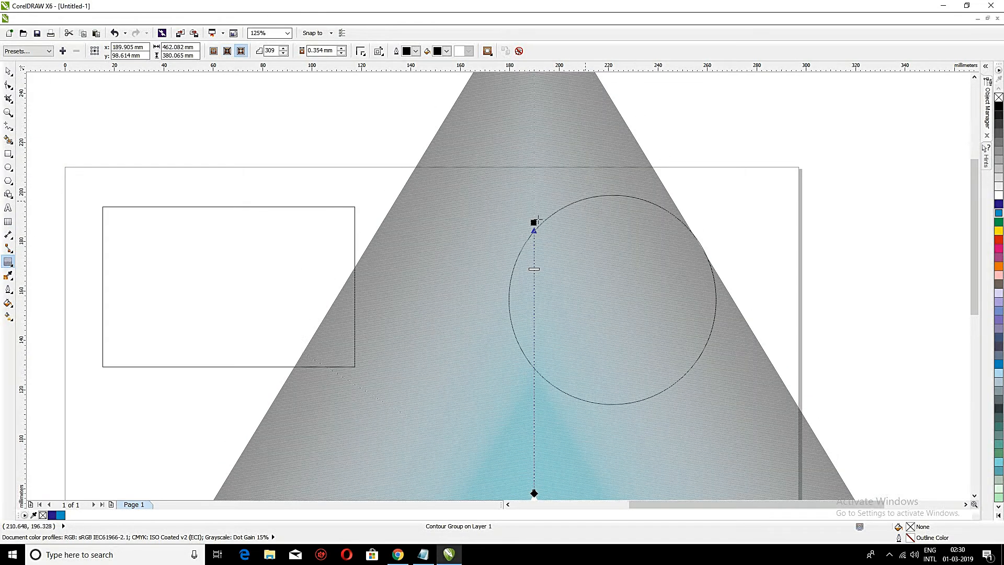
{"action": "left_click_drag", "start_coordinate": [533, 278], "coordinate": [530, 452]}
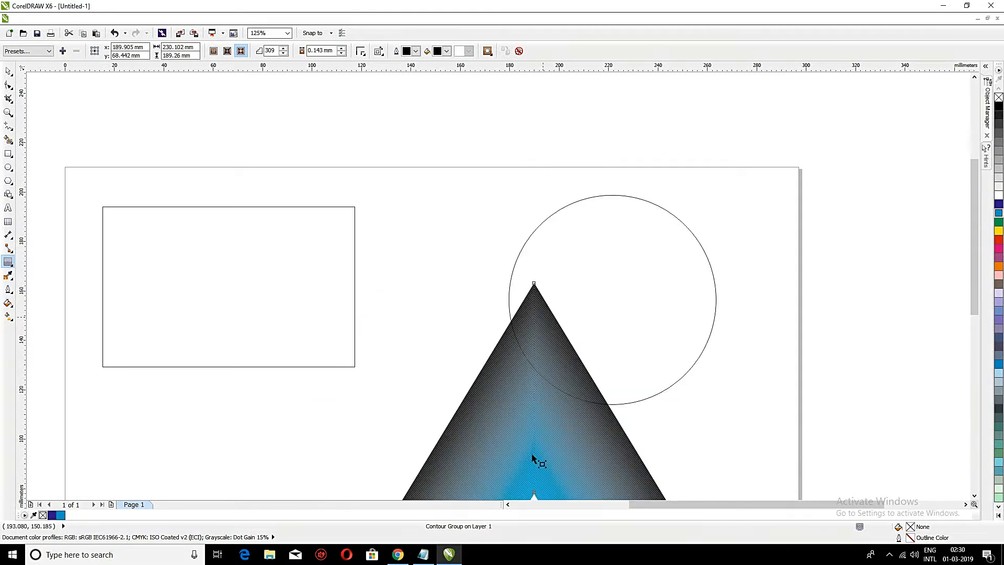
Step: Contour the circle inward with a red outline, using 175 steps at an offset of about 0.104 mm
{"action": "left_click_drag", "start_coordinate": [608, 199], "coordinate": [630, 262]}
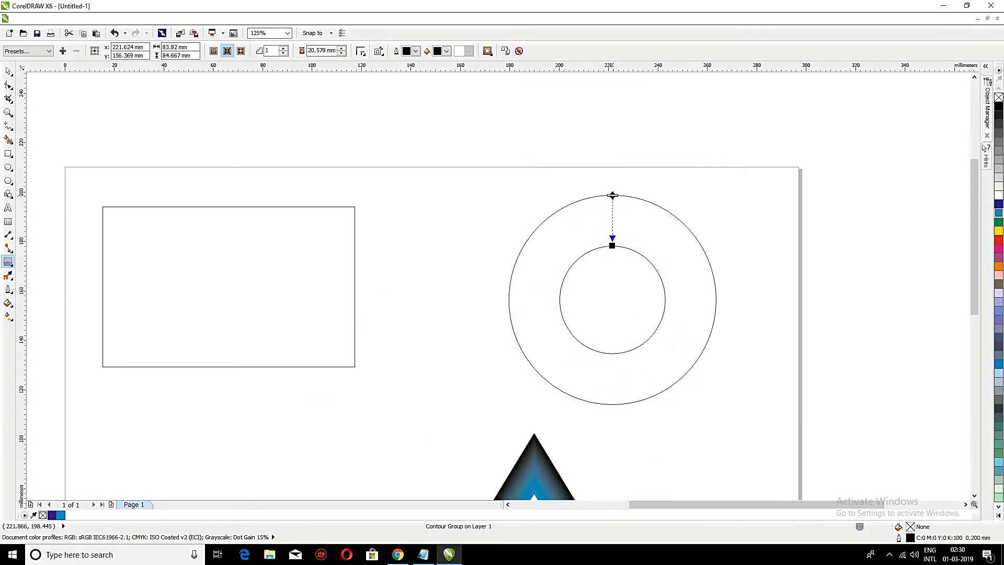
{"action": "mouse_move", "coordinate": [613, 220]}
{"action": "left_mouse_down"}
{"action": "mouse_move", "coordinate": [612, 208]}
{"action": "mouse_move", "coordinate": [619, 230]}
{"action": "left_mouse_up"}
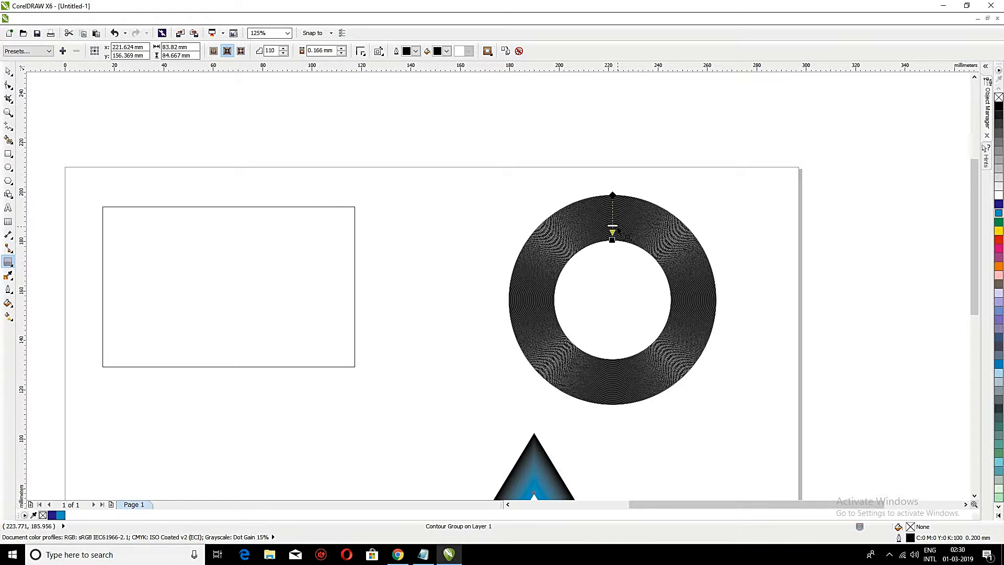
{"action": "right_click", "coordinate": [997, 274]}
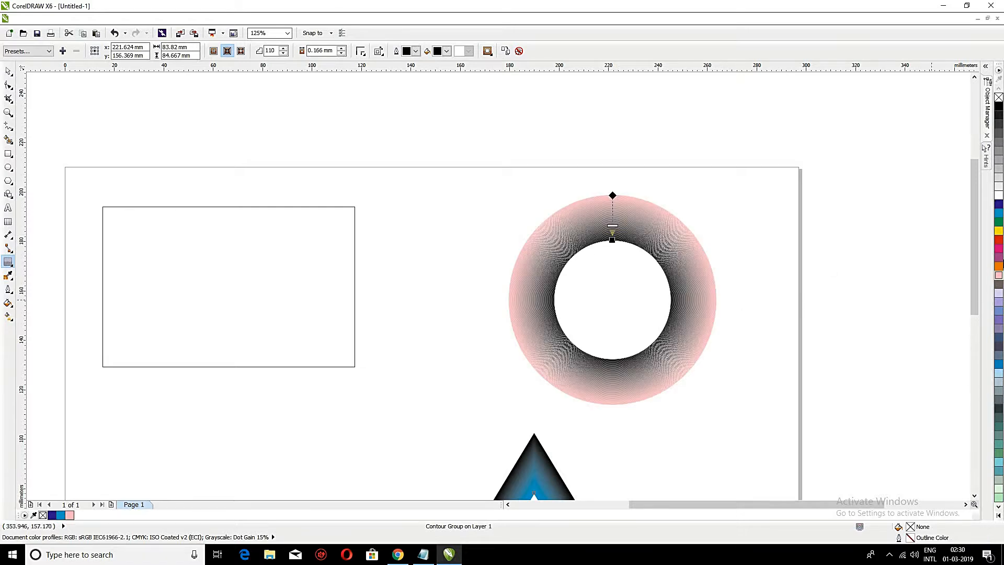
{"action": "right_click", "coordinate": [998, 240]}
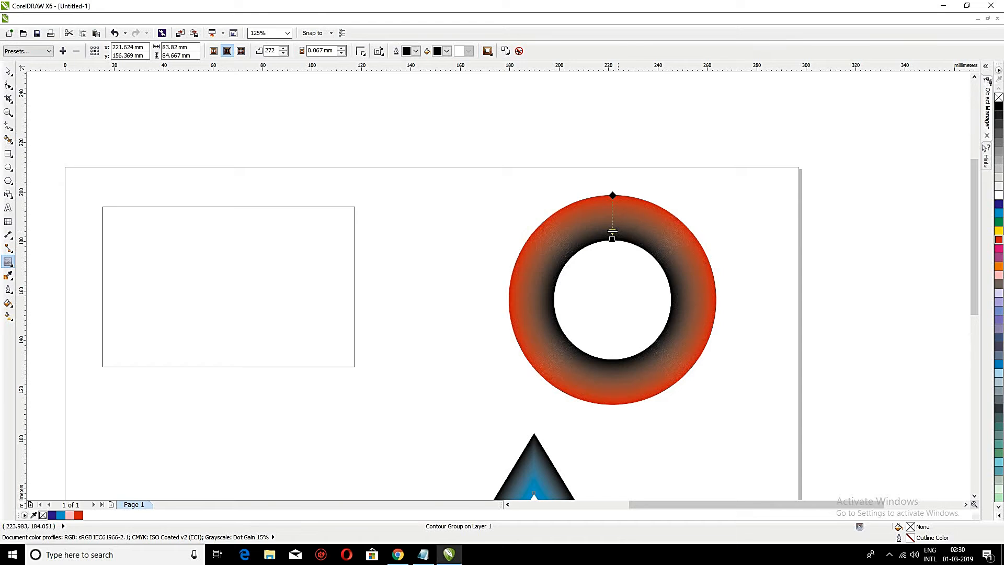
{"action": "left_click_drag", "start_coordinate": [618, 223], "coordinate": [627, 242]}
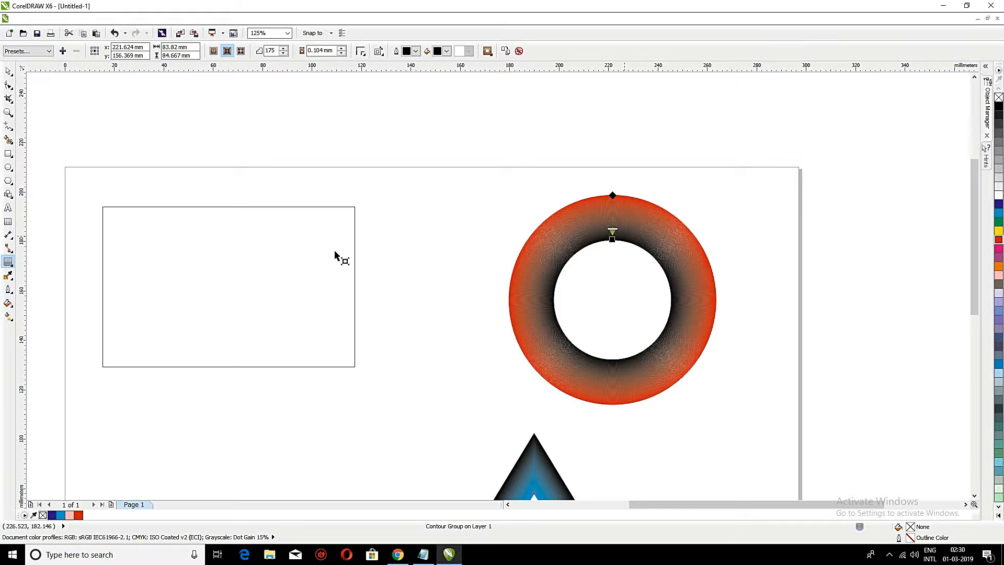
Step: Contour the rectangle inward with 20 steps at an offset of about 0.996 mm
{"action": "left_click", "coordinate": [311, 208]}
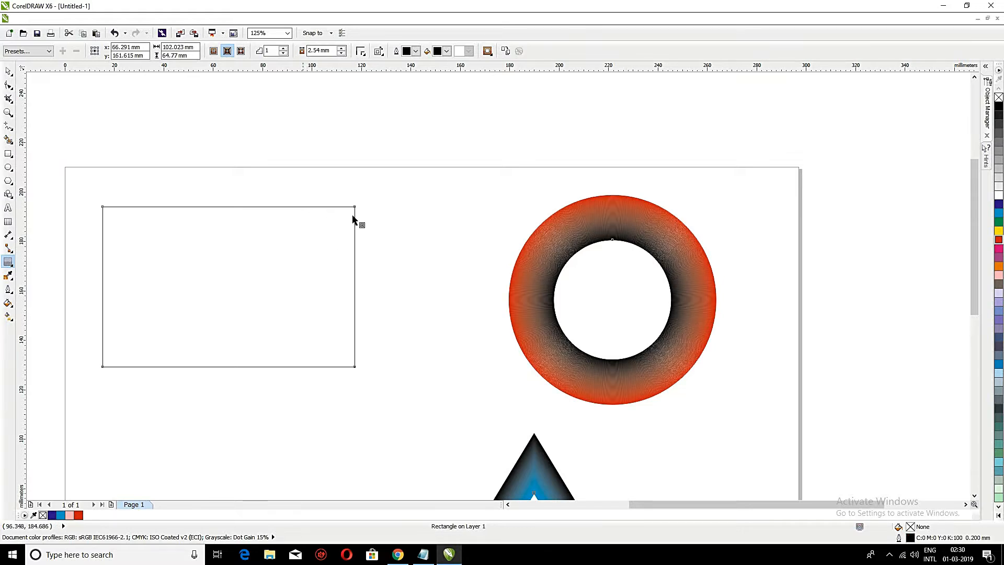
{"action": "left_click_drag", "start_coordinate": [233, 210], "coordinate": [233, 257]}
{"action": "left_click_drag", "start_coordinate": [228, 206], "coordinate": [228, 228]}
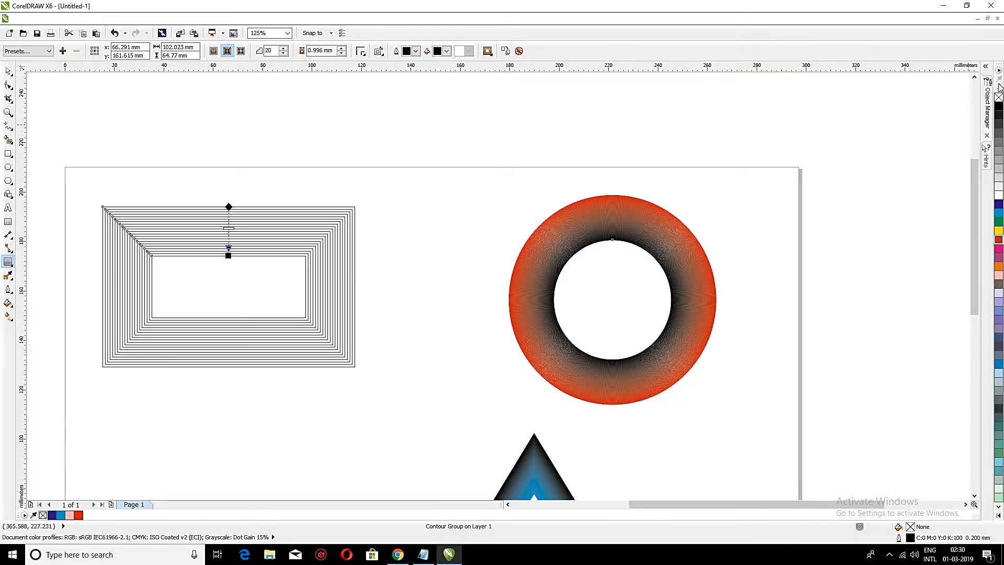
Step: Try a black fill with 89 contour steps on the rectangle, and undo both changes
{"action": "left_click", "coordinate": [999, 108]}
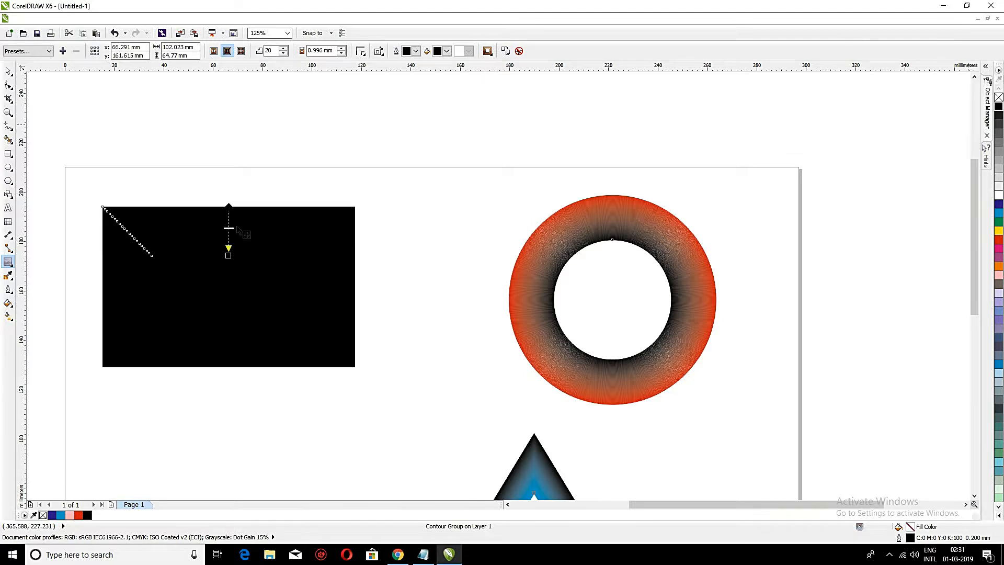
{"action": "left_click_drag", "start_coordinate": [226, 228], "coordinate": [230, 239]}
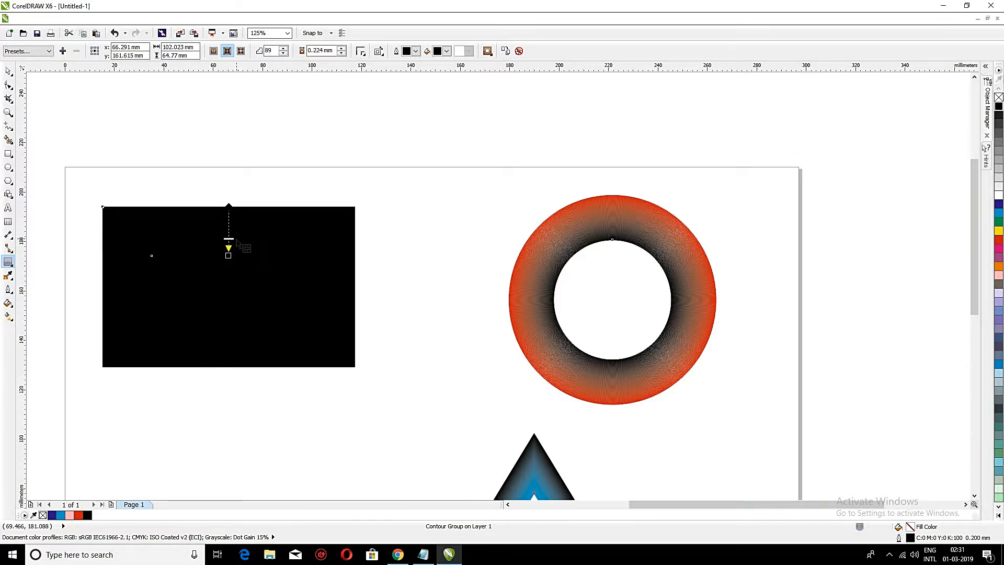
{"action": "key", "text": "ctrl+z"}
{"action": "key", "text": "ctrl+z"}
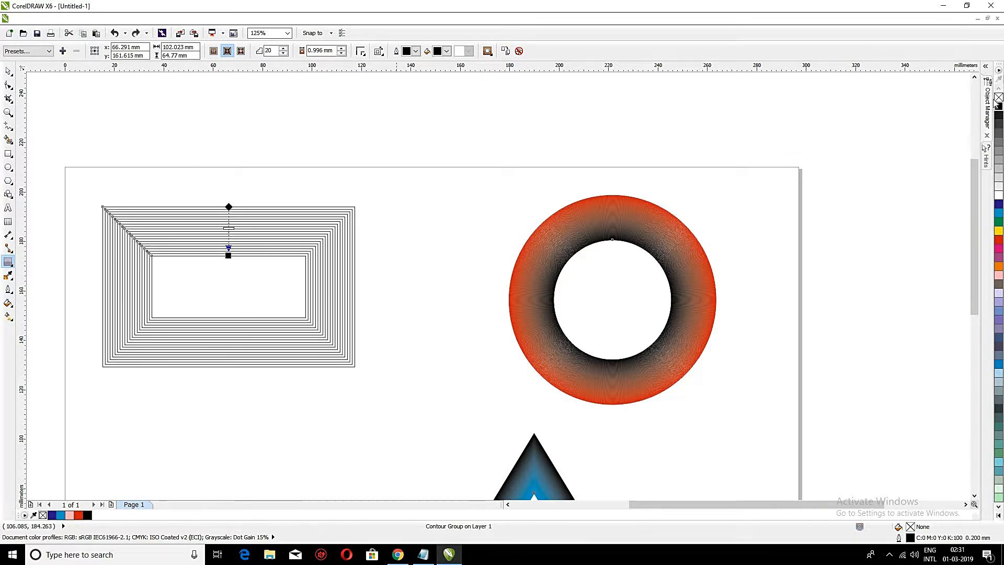
Step: Give the contoured rectangle a red outline and raise its contour to 63 steps at about 0.316 mm offset
{"action": "right_click", "coordinate": [998, 242]}
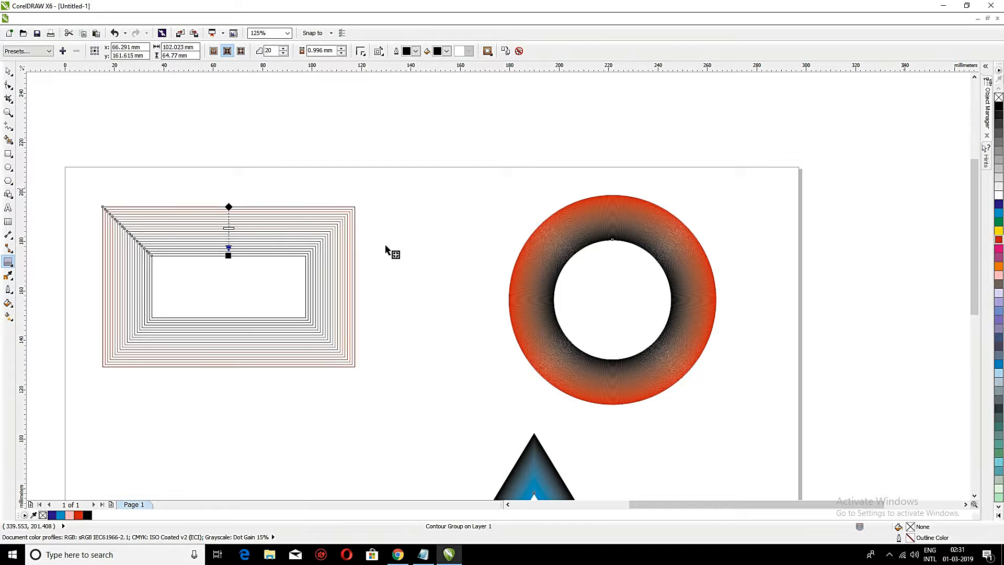
{"action": "left_click_drag", "start_coordinate": [228, 228], "coordinate": [233, 237]}
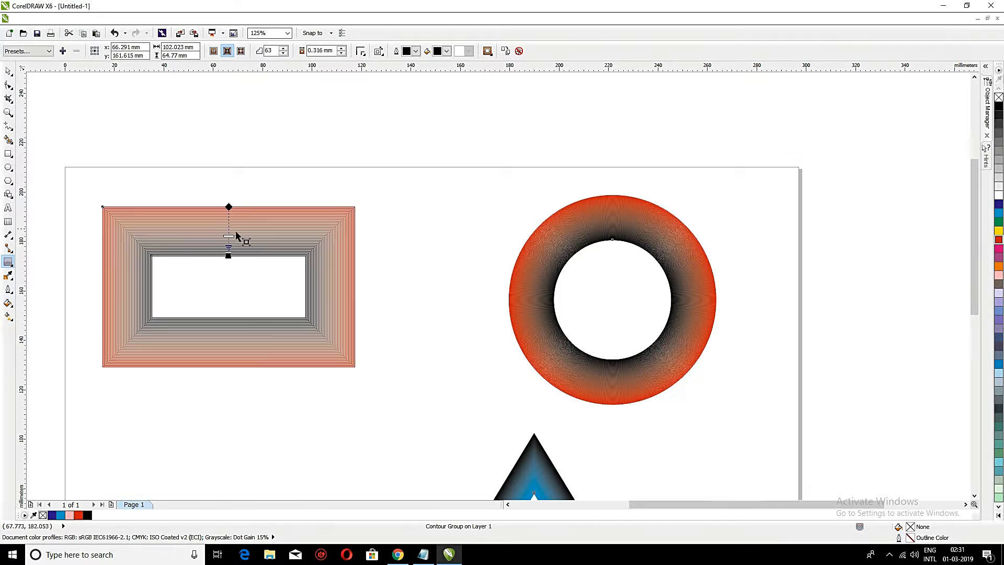
Step: Select all three contoured shapes on the page and delete them
{"action": "scroll", "coordinate": [417, 226], "scroll_direction": "down", "scroll_amount": 3}
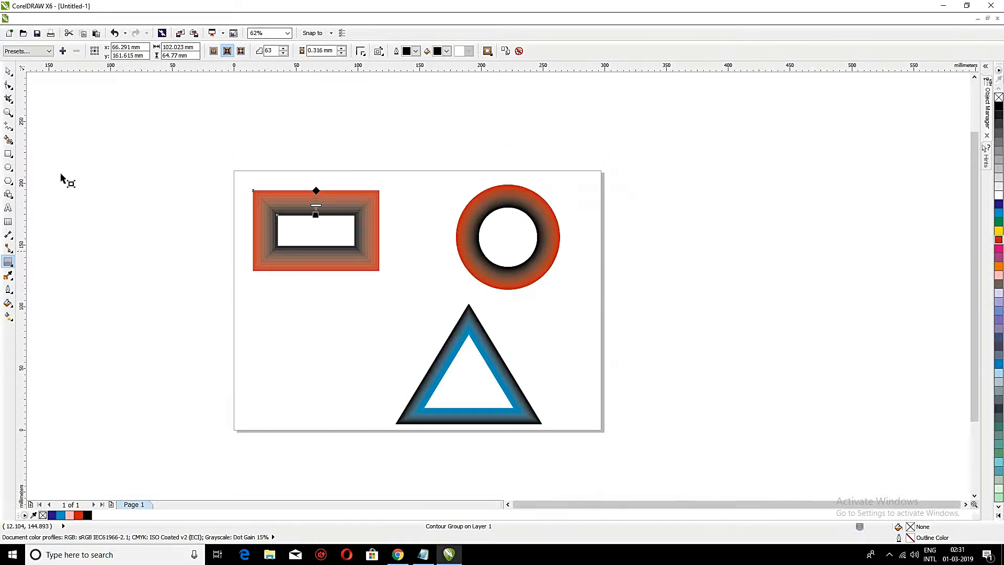
{"action": "left_click", "coordinate": [8, 71]}
{"action": "left_click_drag", "start_coordinate": [224, 163], "coordinate": [651, 454]}
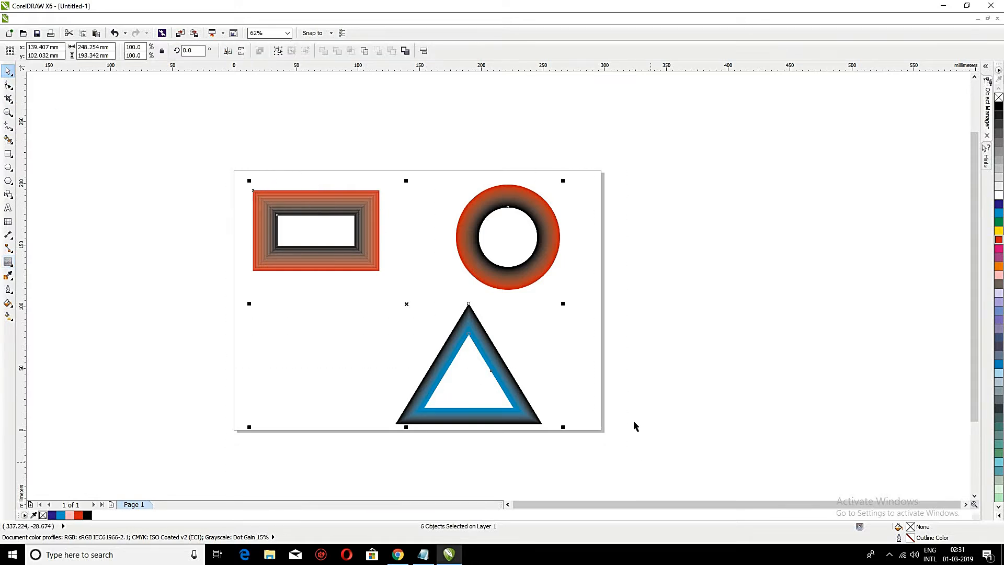
{"action": "key", "text": "Delete"}
Step: Draw a rectangle about 80 by 53 mm and, to its right, a circle about 86 mm across
{"action": "left_click", "coordinate": [8, 154]}
{"action": "left_click_drag", "start_coordinate": [280, 211], "coordinate": [379, 276]}
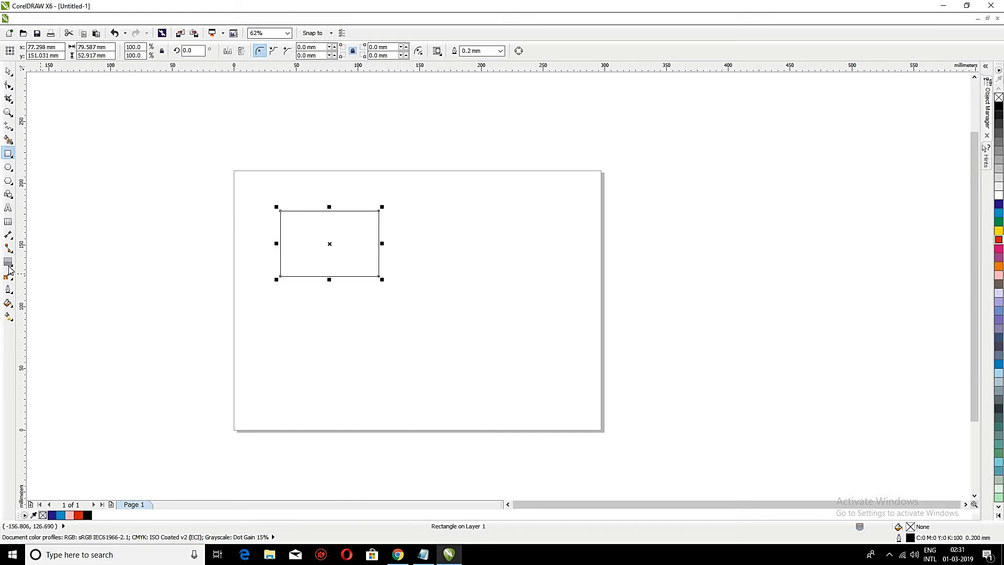
{"action": "left_click", "coordinate": [7, 167]}
{"action": "left_click_drag", "start_coordinate": [501, 210], "coordinate": [523, 229]}
{"action": "left_click_drag", "start_coordinate": [577, 284], "coordinate": [554, 263]}
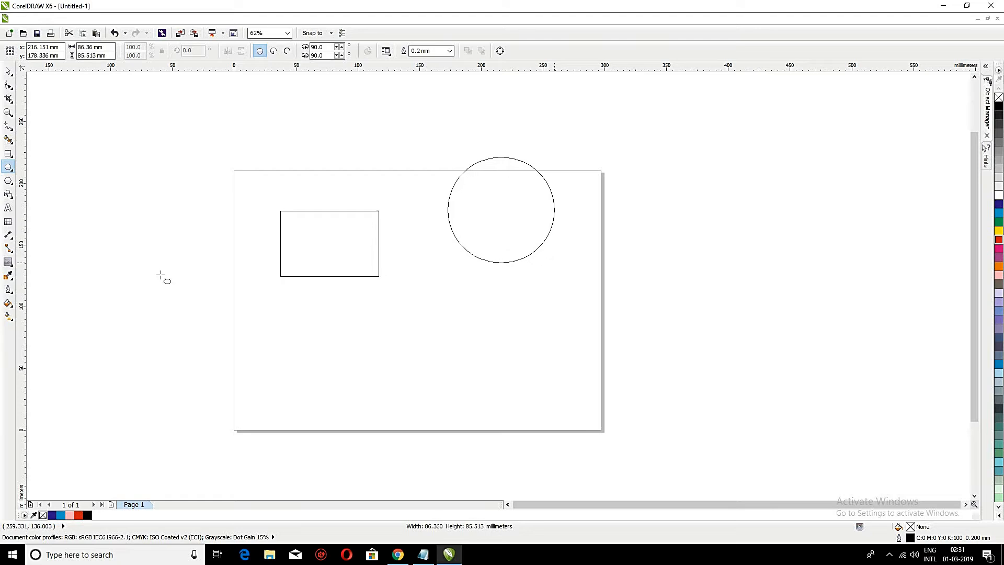
{"action": "left_click", "coordinate": [13, 265]}
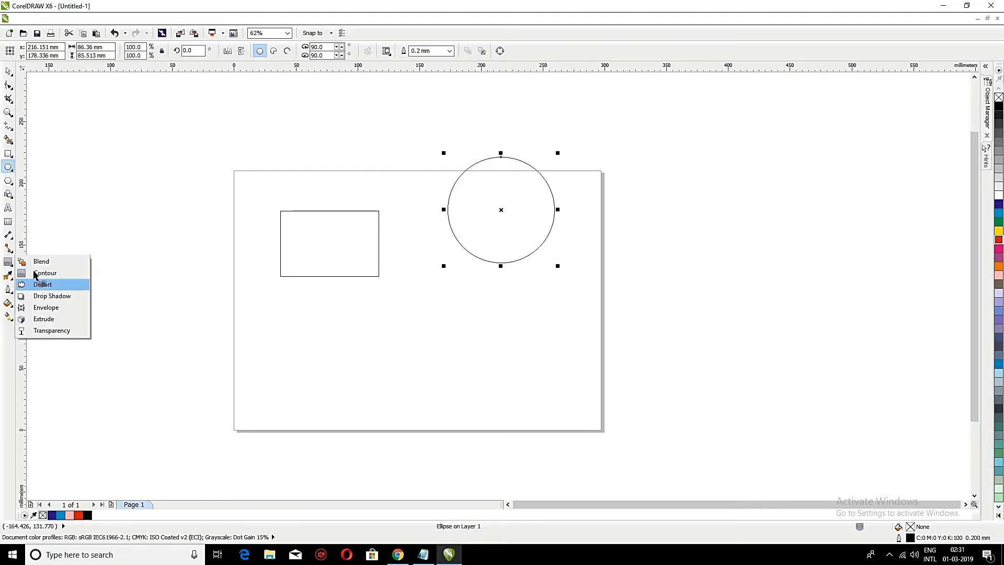
{"action": "left_click", "coordinate": [47, 271]}
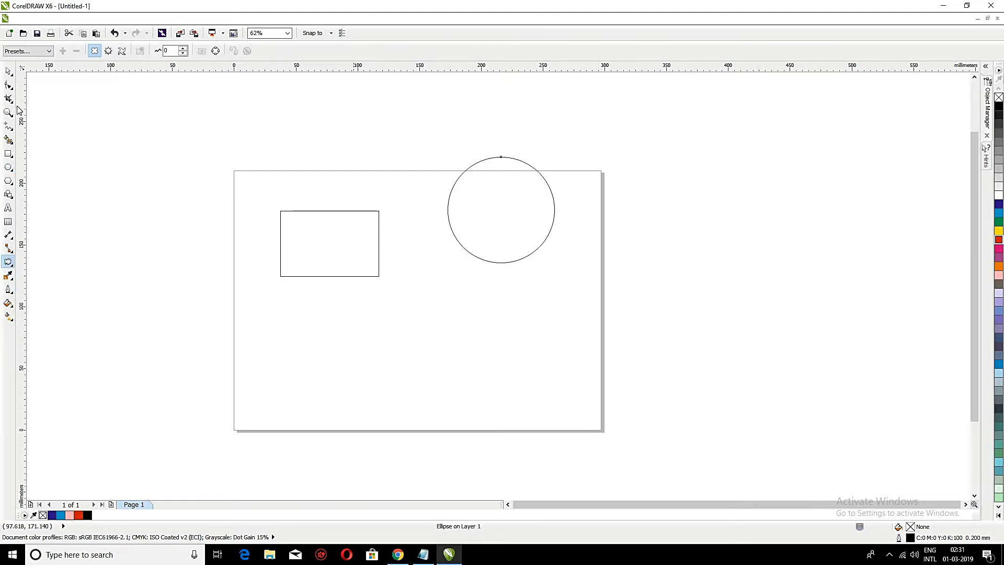
{"action": "left_click", "coordinate": [8, 72]}
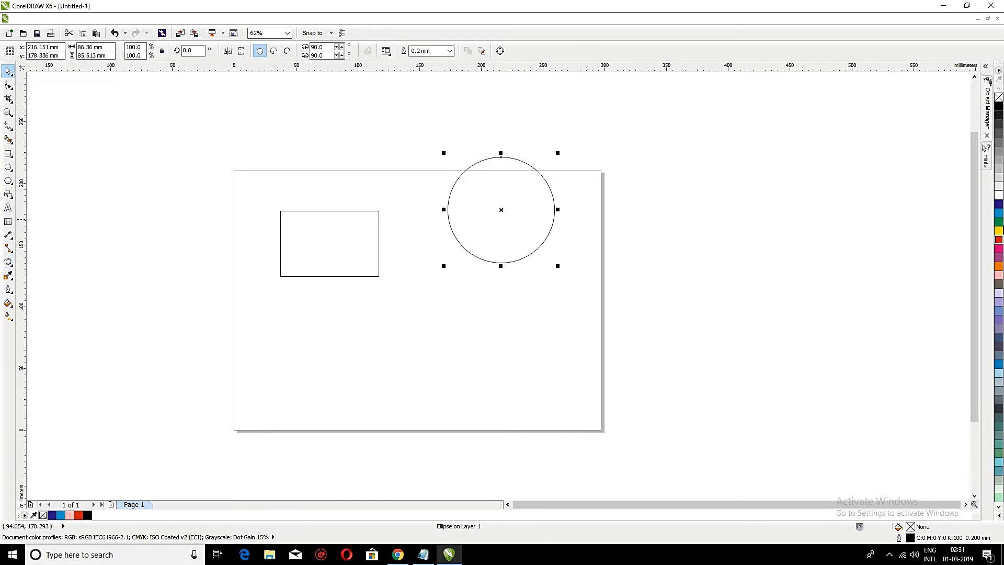
Step: Fill the circle with blue and the rectangle with red
{"action": "left_click", "coordinate": [998, 218]}
{"action": "left_click", "coordinate": [320, 211]}
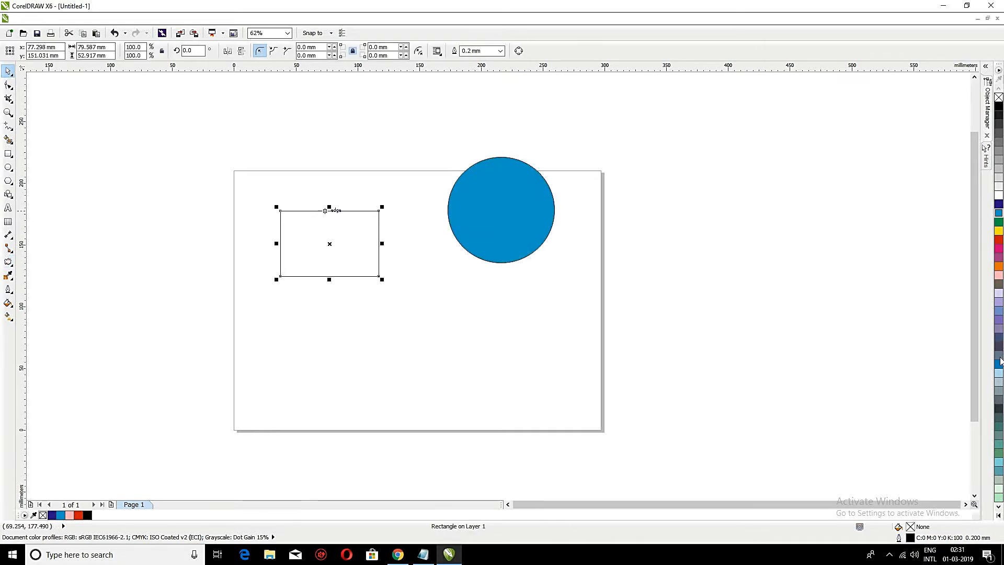
{"action": "left_click", "coordinate": [998, 240]}
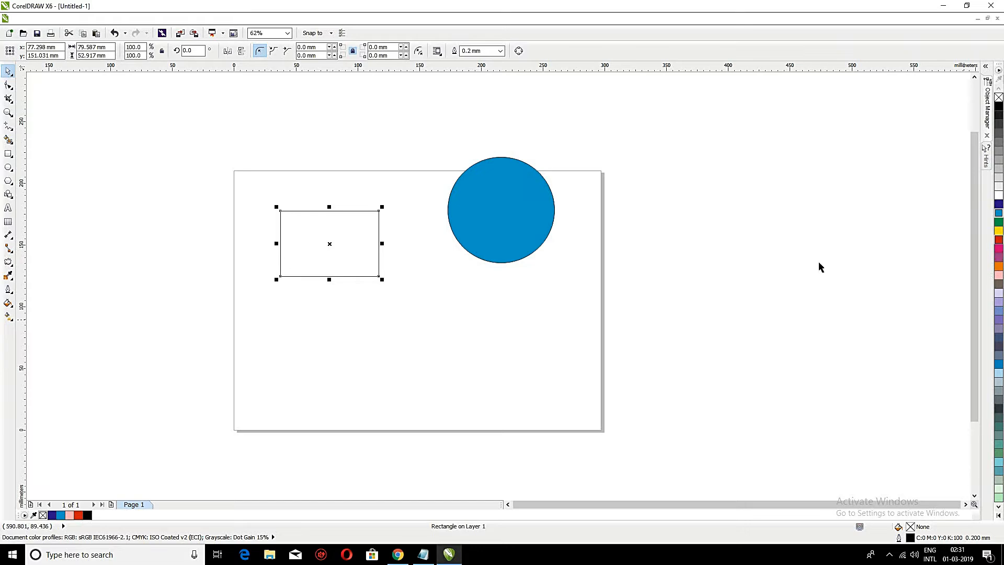
Step: Distort the red rectangle into a four-petal flower with push and pull at about -92 amplitude, centred on the shape
{"action": "left_click", "coordinate": [9, 263]}
{"action": "left_click_drag", "start_coordinate": [313, 240], "coordinate": [251, 193]}
{"action": "left_click_drag", "start_coordinate": [293, 220], "coordinate": [394, 261]}
{"action": "left_click_drag", "start_coordinate": [324, 263], "coordinate": [285, 250]}
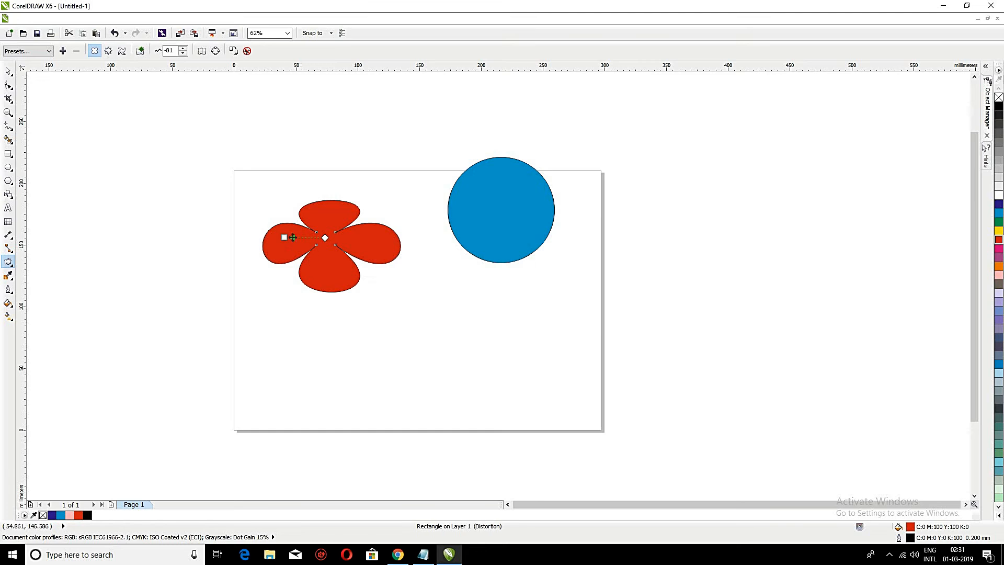
{"action": "left_click_drag", "start_coordinate": [302, 240], "coordinate": [287, 242]}
{"action": "mouse_move", "coordinate": [308, 242]}
{"action": "left_mouse_down"}
{"action": "mouse_move", "coordinate": [283, 243]}
{"action": "mouse_move", "coordinate": [294, 245]}
{"action": "left_mouse_up"}
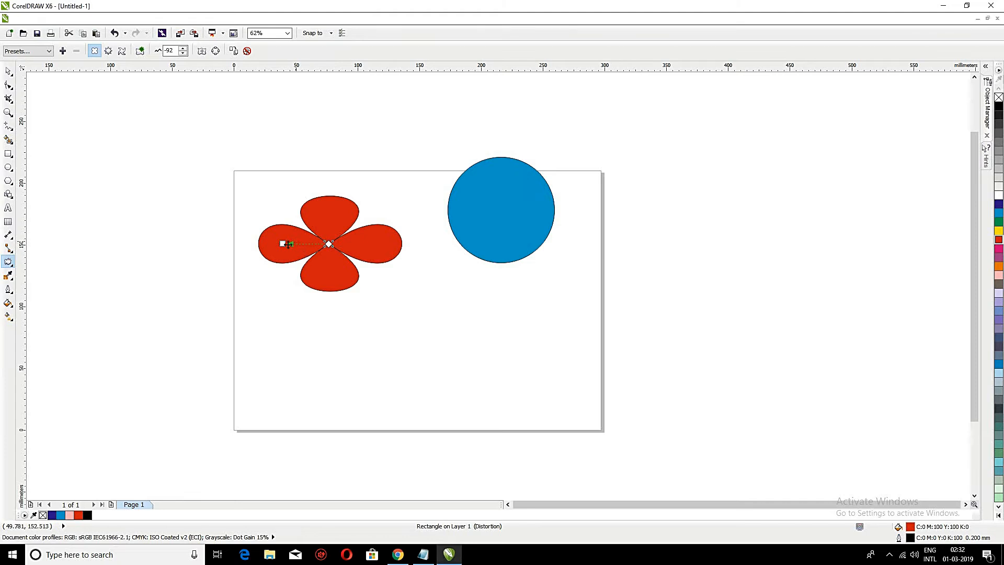
{"action": "mouse_move", "coordinate": [329, 245]}
{"action": "left_mouse_down"}
{"action": "mouse_move", "coordinate": [330, 254]}
{"action": "mouse_move", "coordinate": [328, 241]}
{"action": "left_mouse_up"}
Step: Distort the blue circle with push and pull, moving the distortion centre off beyond the page's right edge at about -34 amplitude
{"action": "left_click", "coordinate": [503, 163]}
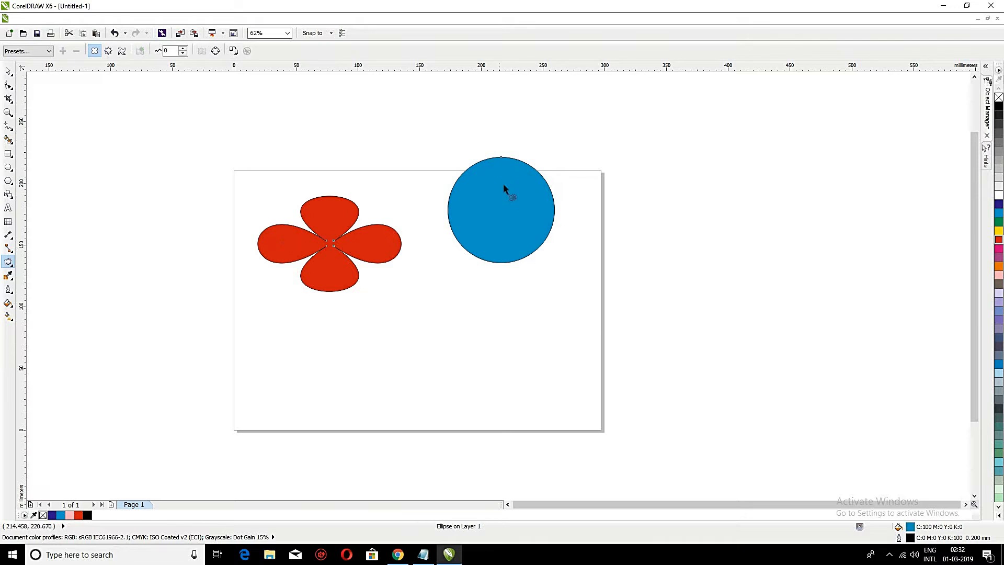
{"action": "left_click_drag", "start_coordinate": [535, 223], "coordinate": [498, 197]}
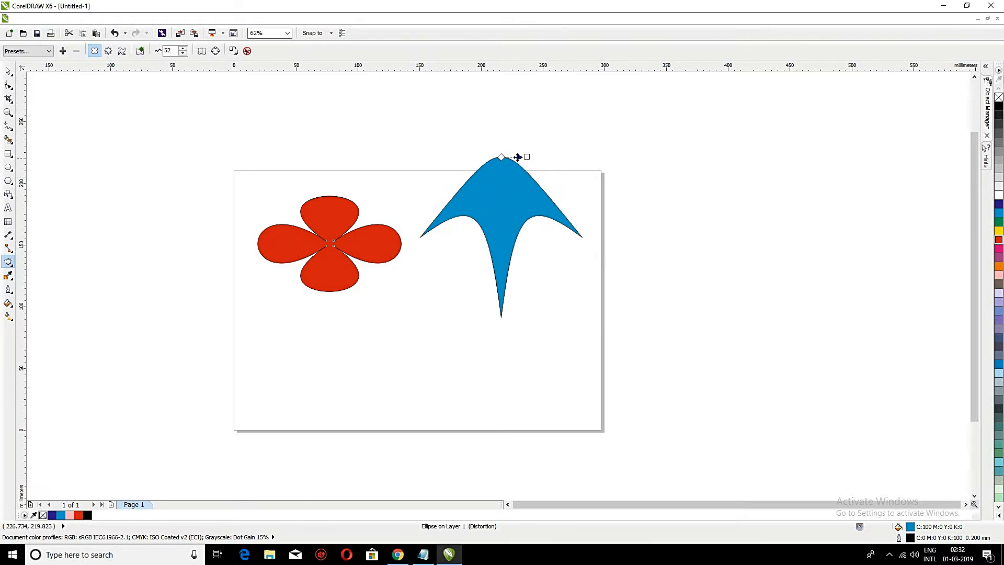
{"action": "left_click_drag", "start_coordinate": [539, 162], "coordinate": [753, 119]}
{"action": "left_click_drag", "start_coordinate": [710, 154], "coordinate": [779, 119]}
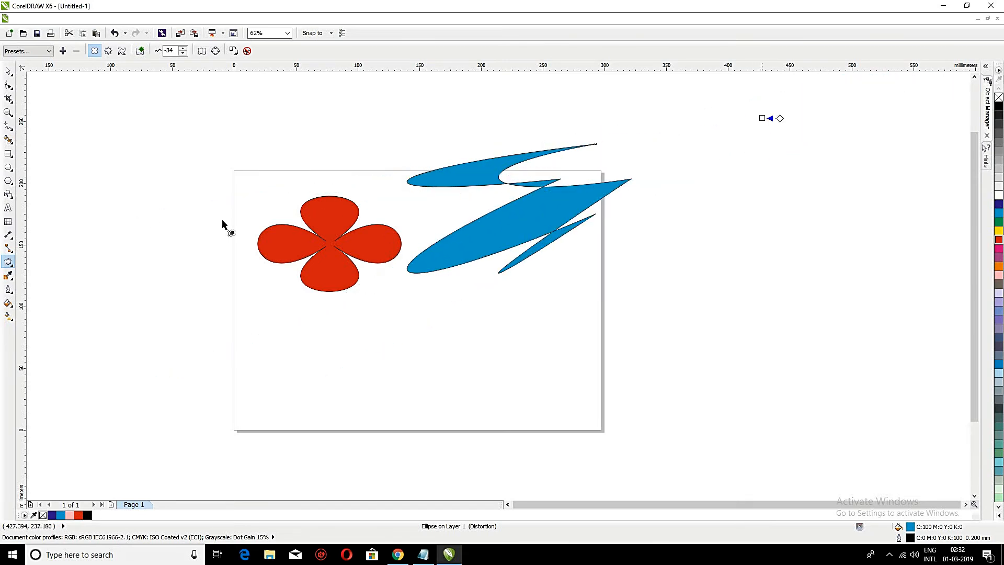
Step: Move the distorted blue shape lower on the page, and delete both the red flower and the blue shape
{"action": "left_click", "coordinate": [9, 71]}
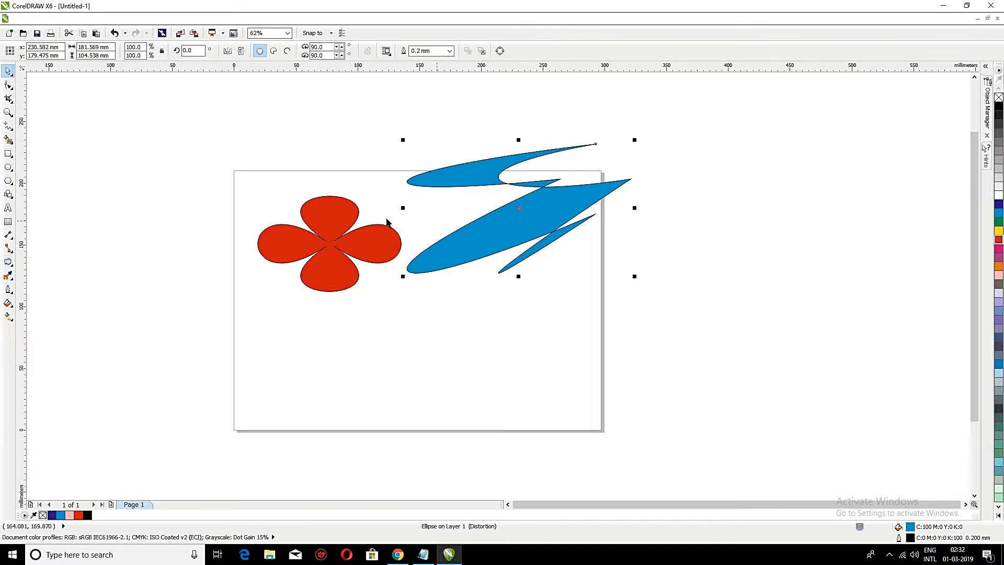
{"action": "left_click_drag", "start_coordinate": [555, 206], "coordinate": [596, 319]}
{"action": "left_click", "coordinate": [340, 260]}
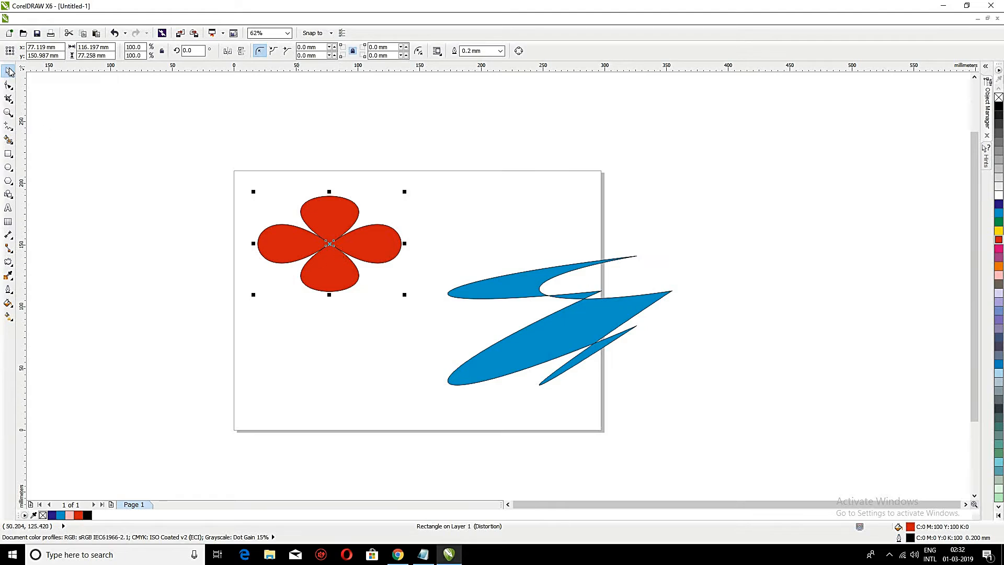
{"action": "key", "text": "Delete"}
{"action": "left_click", "coordinate": [578, 325]}
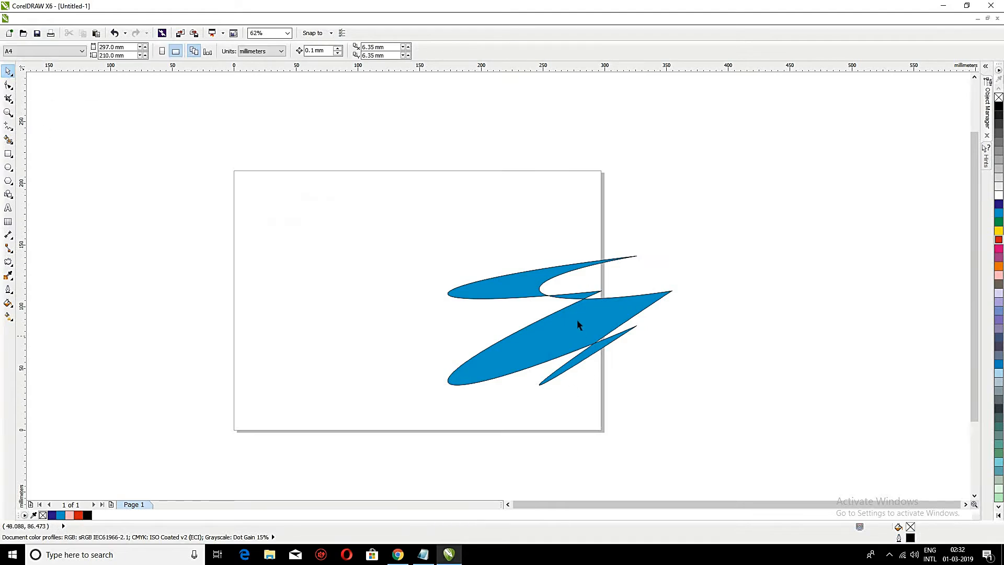
{"action": "key", "text": "Delete"}
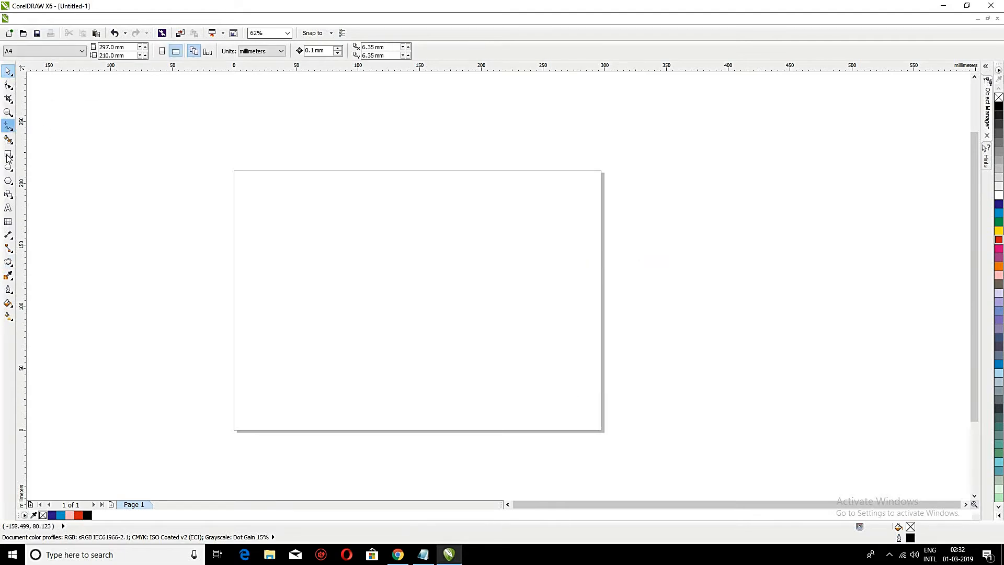
Step: Draw a rectangle about 89 by 64 mm in the page's upper-left area and fill it with red
{"action": "left_click_drag", "start_coordinate": [276, 214], "coordinate": [387, 295]}
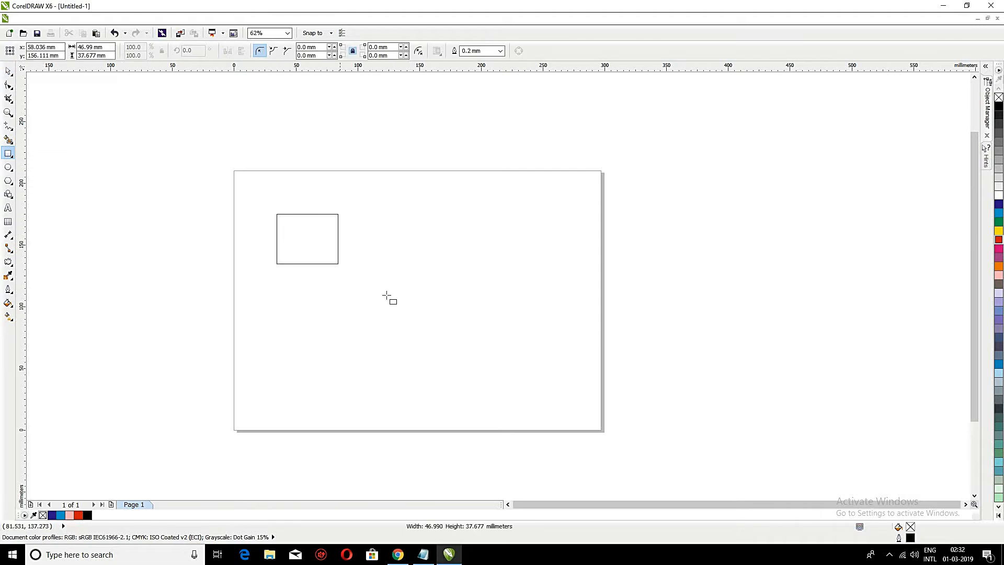
{"action": "left_click", "coordinate": [11, 264]}
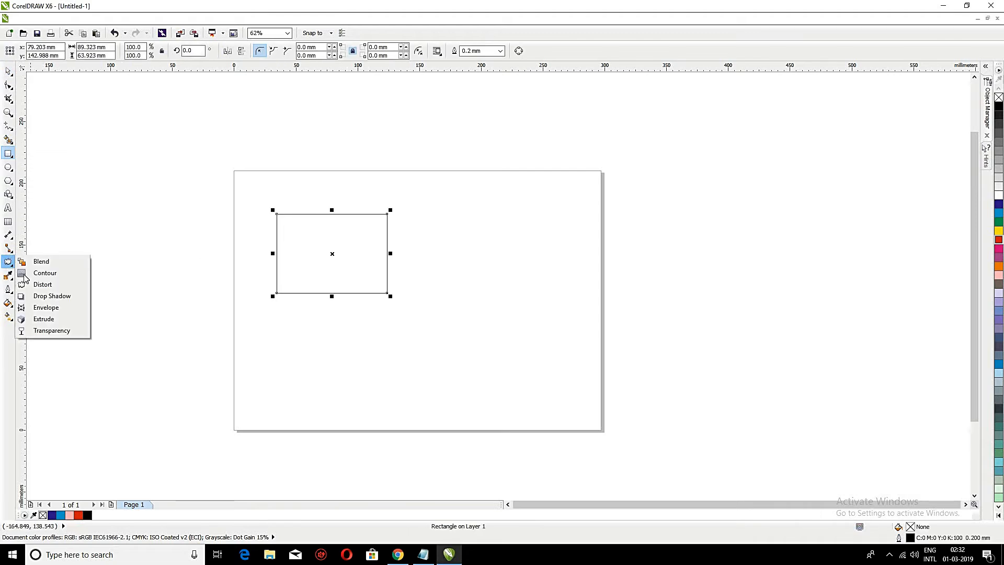
{"action": "mouse_move", "coordinate": [11, 263]}
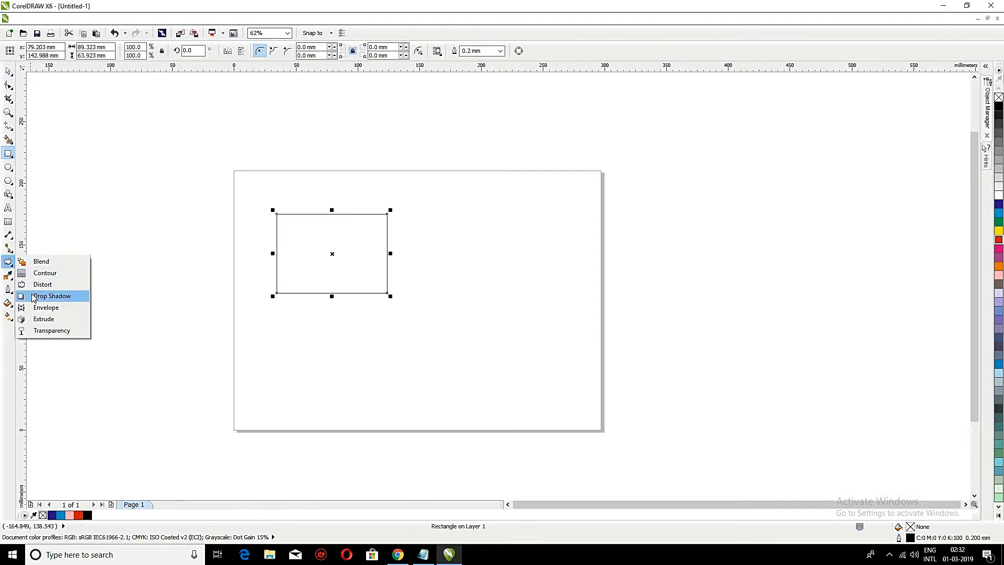
{"action": "left_click", "coordinate": [41, 296]}
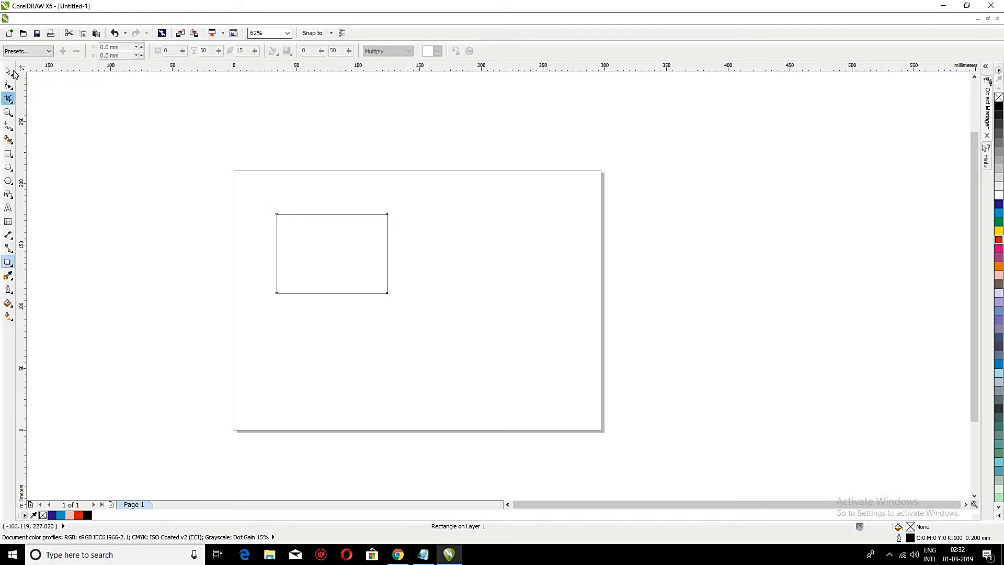
{"action": "key", "text": "space"}
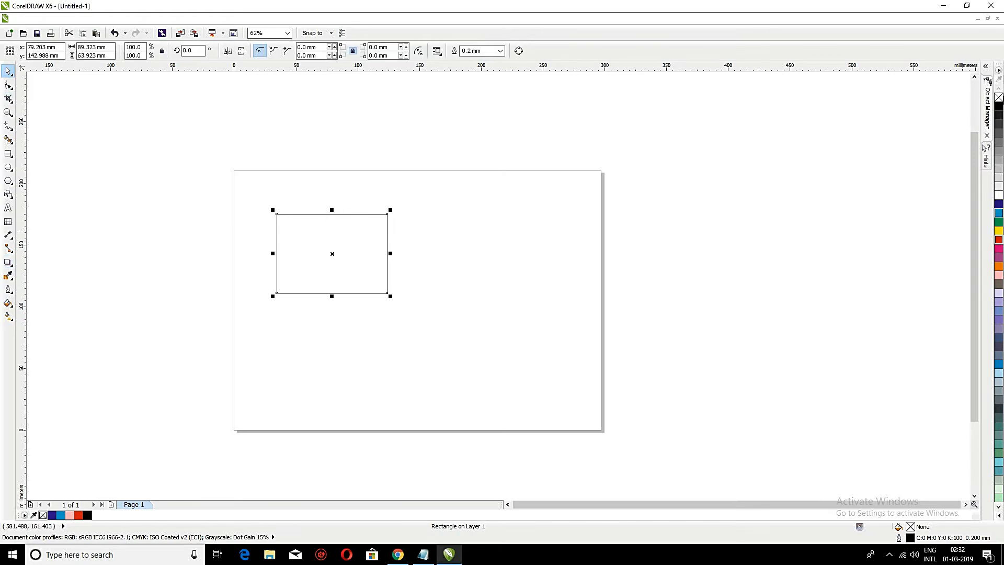
{"action": "left_click", "coordinate": [997, 115]}
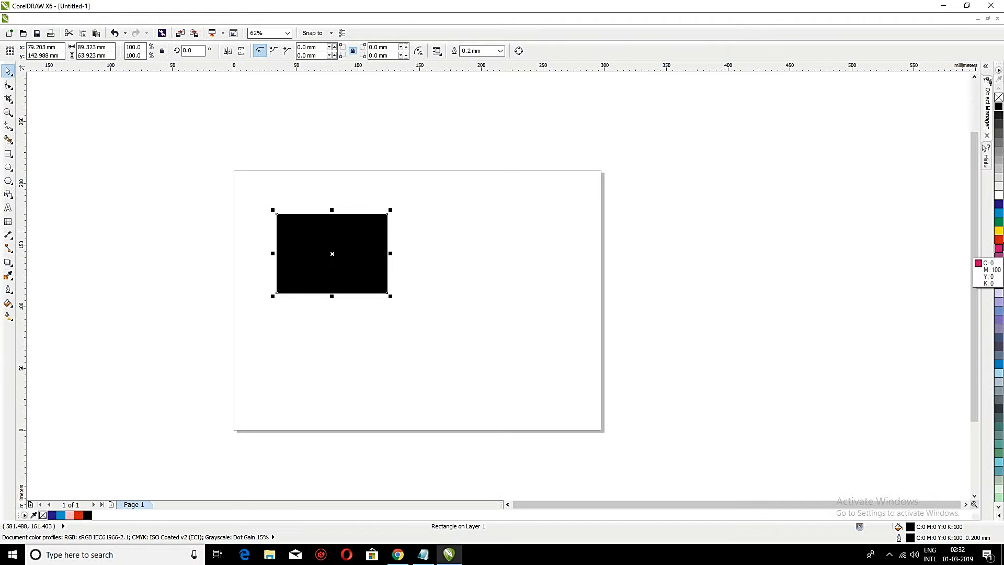
{"action": "left_click", "coordinate": [998, 240]}
Step: Add a drop shadow from the red rectangle's centre, offset about 14.7 mm right and 8.1 mm down, with 69 opacity
{"action": "left_click", "coordinate": [8, 262]}
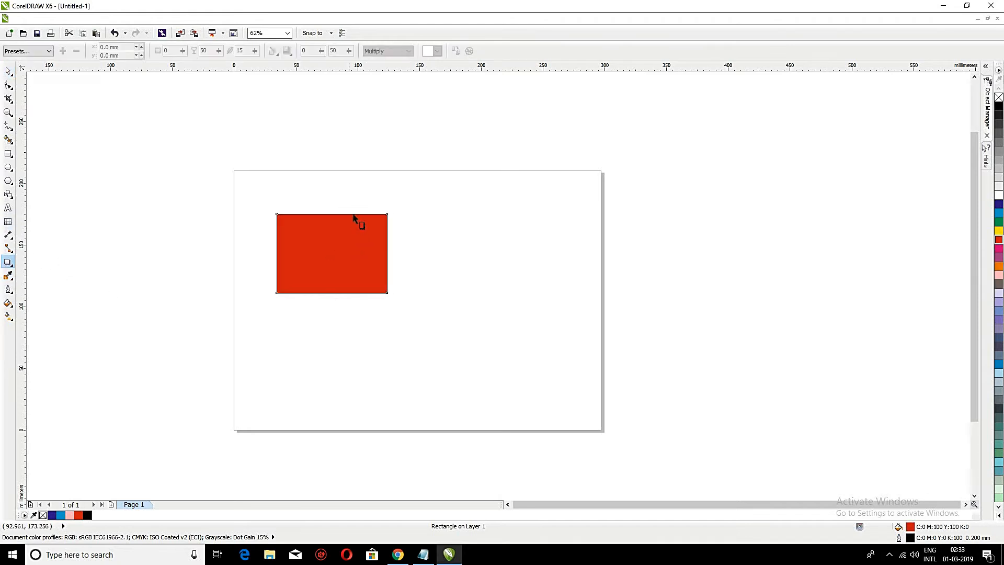
{"action": "left_click_drag", "start_coordinate": [370, 309], "coordinate": [409, 296]}
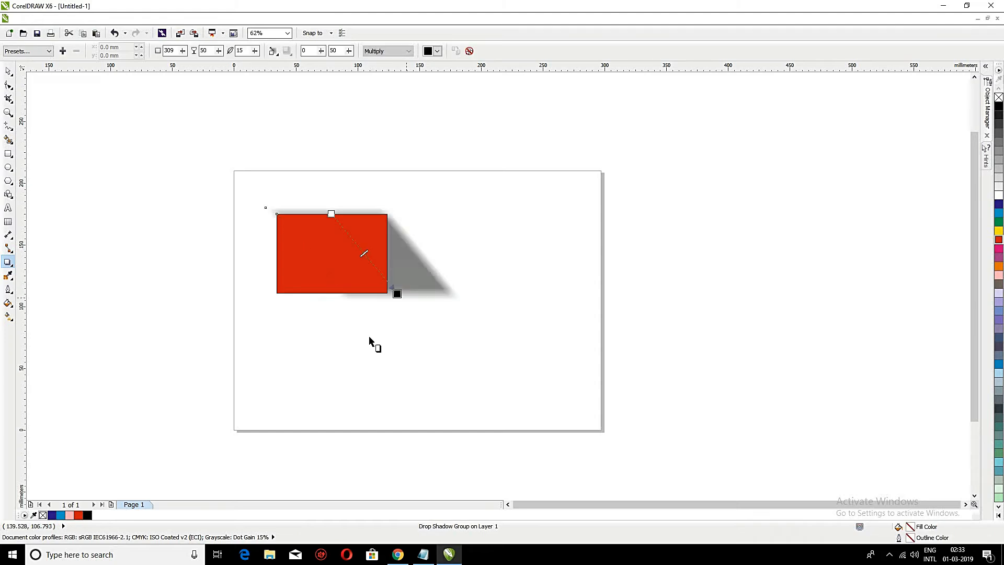
{"action": "left_click_drag", "start_coordinate": [388, 256], "coordinate": [405, 293]}
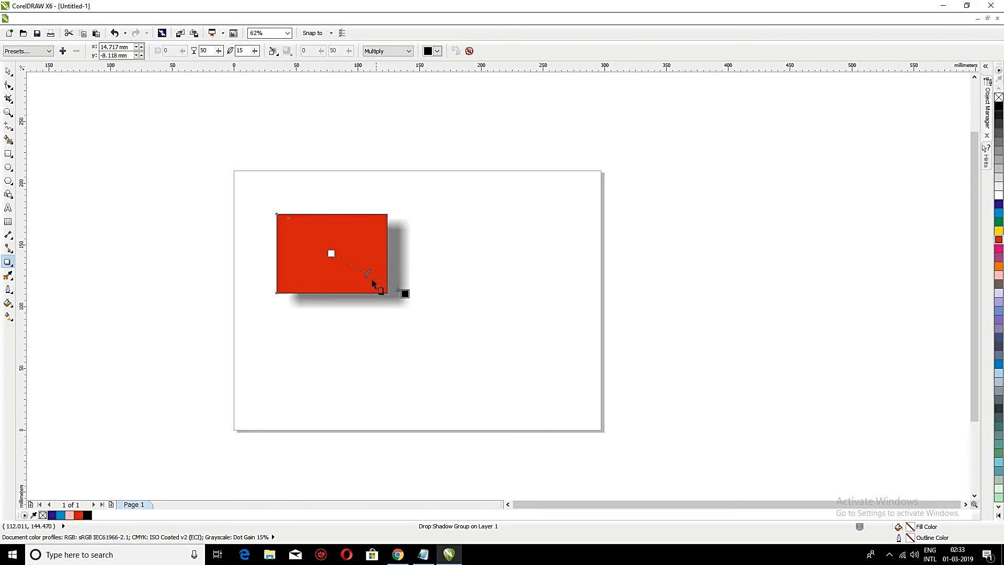
{"action": "mouse_move", "coordinate": [374, 276]}
{"action": "left_mouse_down"}
{"action": "mouse_move", "coordinate": [393, 287]}
{"action": "mouse_move", "coordinate": [358, 269]}
{"action": "mouse_move", "coordinate": [386, 287]}
{"action": "left_mouse_up"}
{"action": "left_click", "coordinate": [8, 71]}
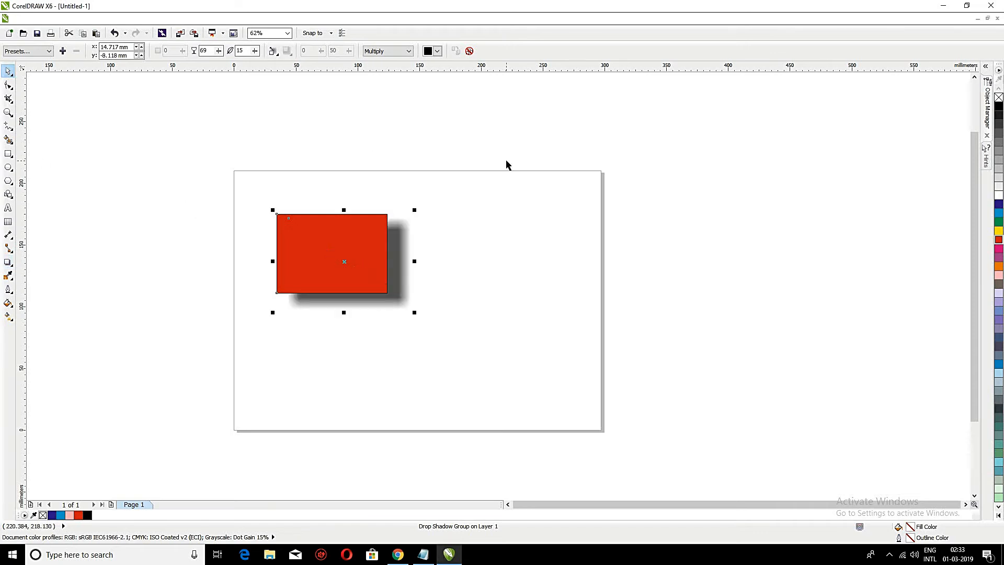
{"action": "left_click", "coordinate": [506, 165]}
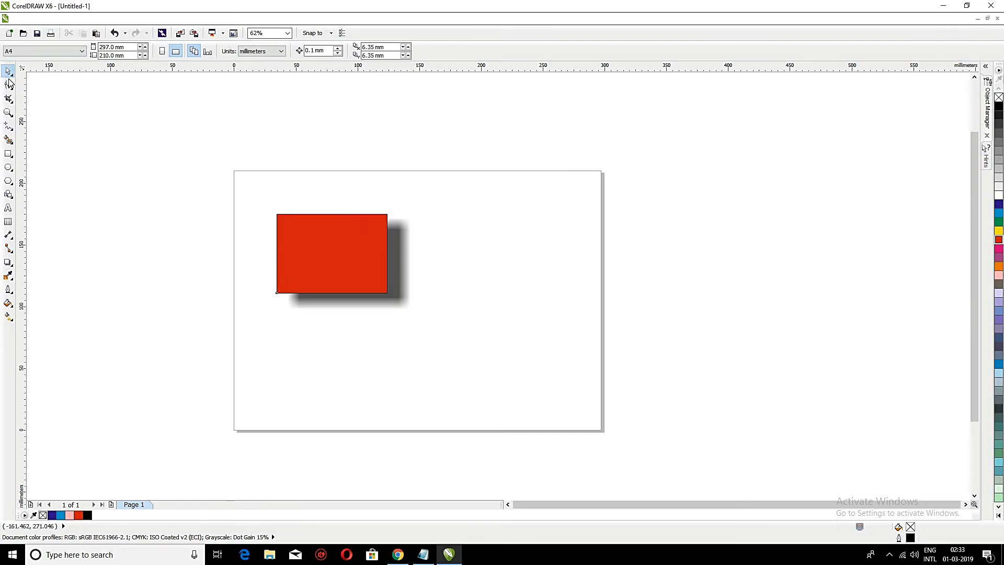
Step: Replace the shadowed rectangle with a magenta-filled rectangle about 134 by 89 mm near the middle of the page
{"action": "left_click", "coordinate": [327, 230]}
{"action": "key", "text": "Delete"}
{"action": "left_click", "coordinate": [8, 154]}
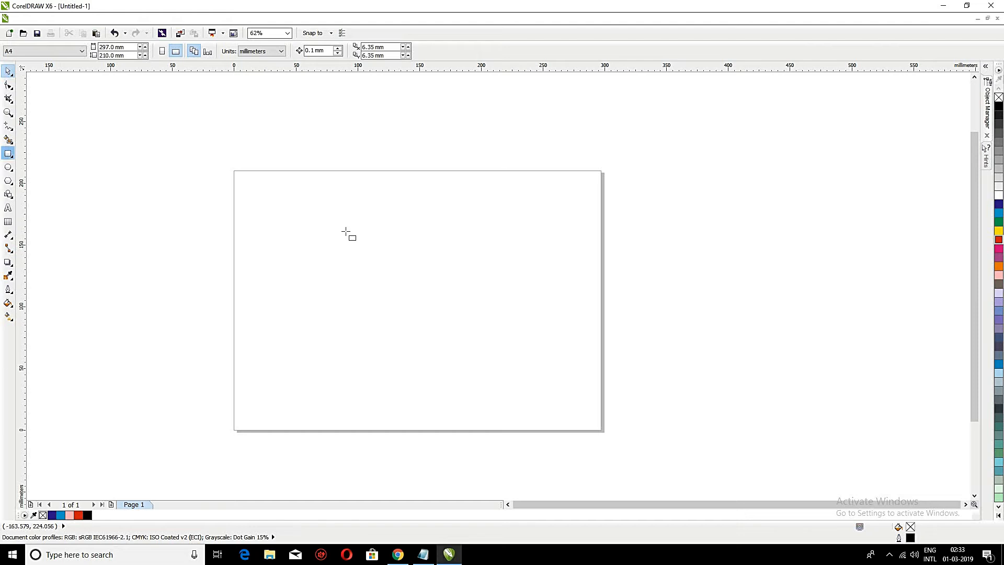
{"action": "left_click_drag", "start_coordinate": [342, 220], "coordinate": [439, 280]}
{"action": "left_click_drag", "start_coordinate": [504, 331], "coordinate": [508, 330]}
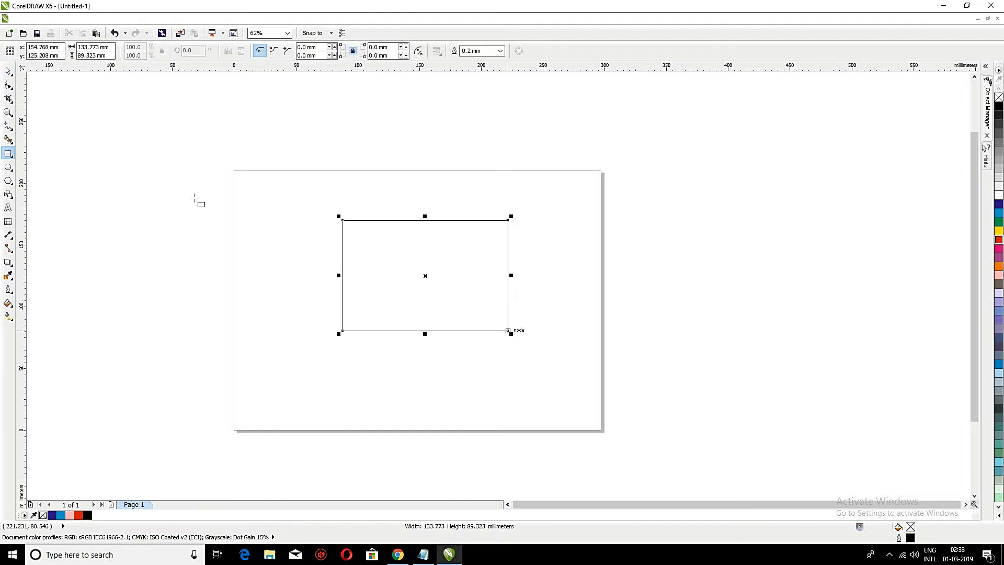
{"action": "left_click", "coordinate": [998, 248]}
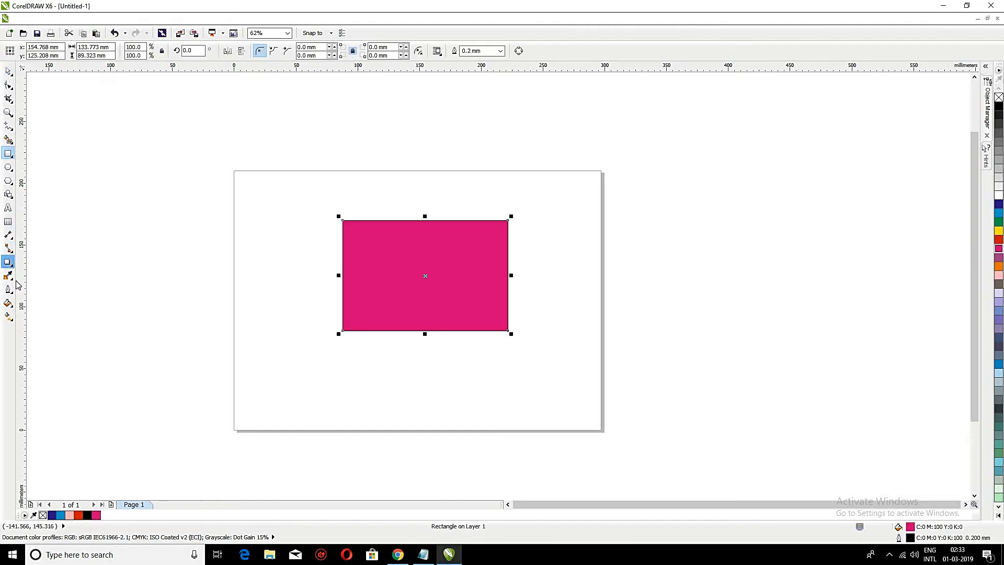
Step: Reshape the magenta rectangle with an envelope, pulling its top and bottom midpoints inward and its side midpoints outward
{"action": "left_click", "coordinate": [9, 262]}
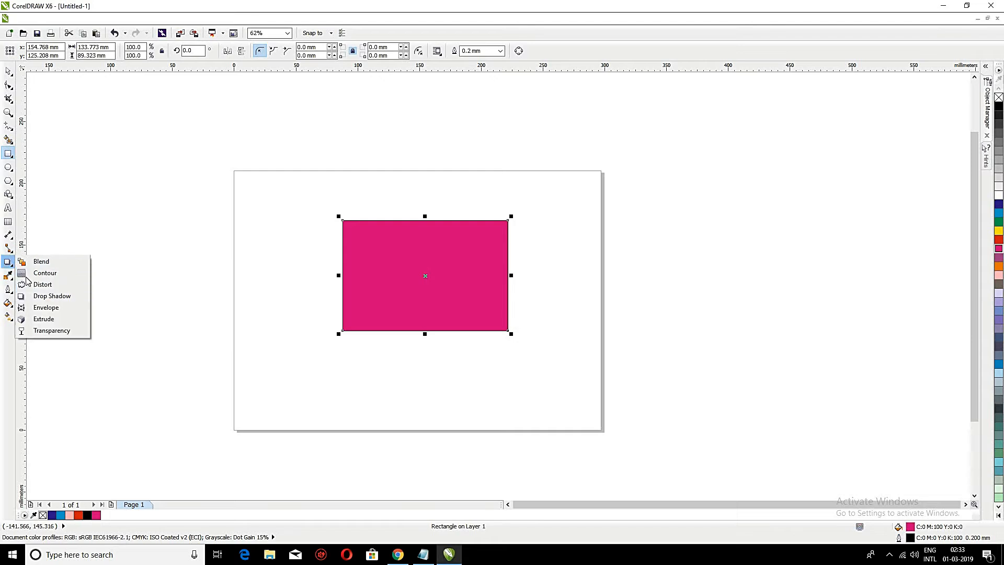
{"action": "left_click", "coordinate": [45, 305]}
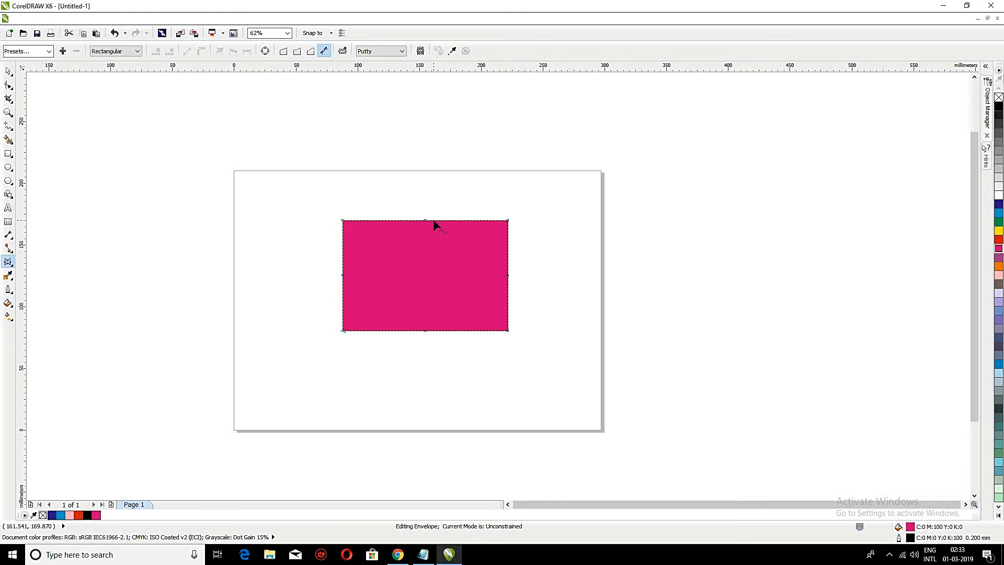
{"action": "left_click_drag", "start_coordinate": [424, 220], "coordinate": [451, 262]}
{"action": "left_click_drag", "start_coordinate": [424, 330], "coordinate": [427, 303]}
{"action": "left_click_drag", "start_coordinate": [509, 275], "coordinate": [525, 274]}
{"action": "left_click_drag", "start_coordinate": [331, 278], "coordinate": [329, 277]}
Step: Add the artistic text "ACUMEN ACADEMY" above the magenta shape
{"action": "left_click", "coordinate": [8, 208]}
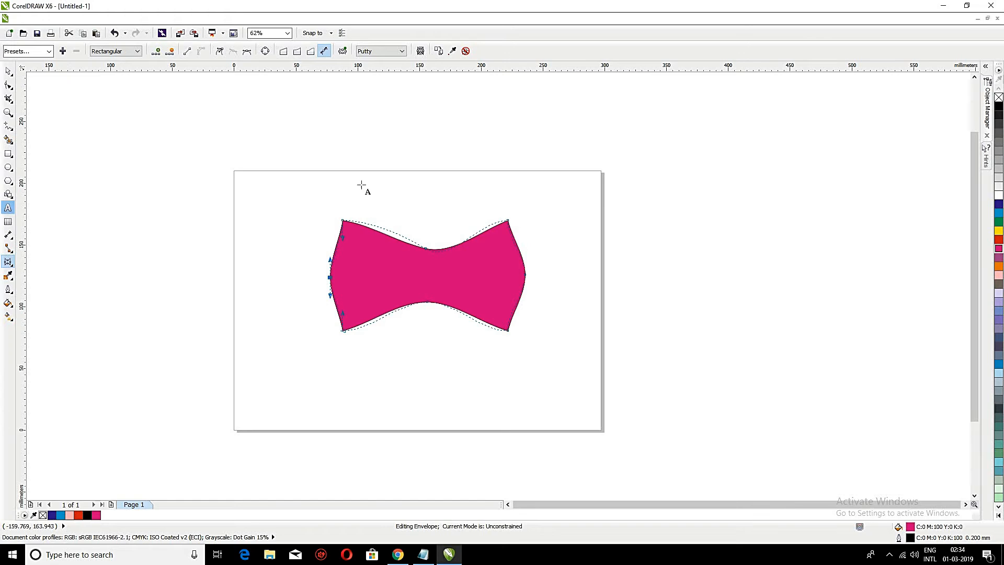
{"action": "left_click", "coordinate": [360, 180]}
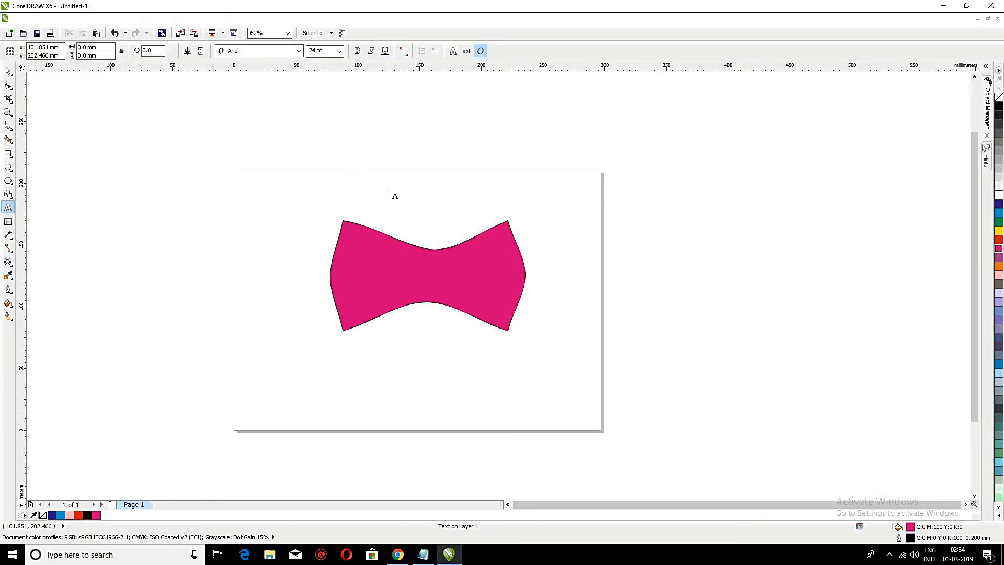
{"action": "type", "text": "ACUMEN Ac"}
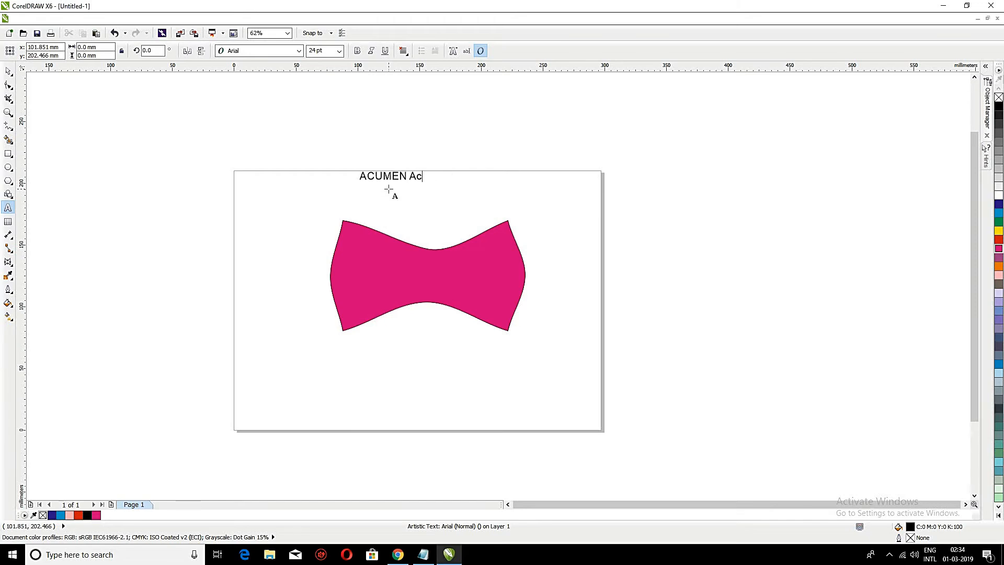
{"action": "type", "text": "Y"}
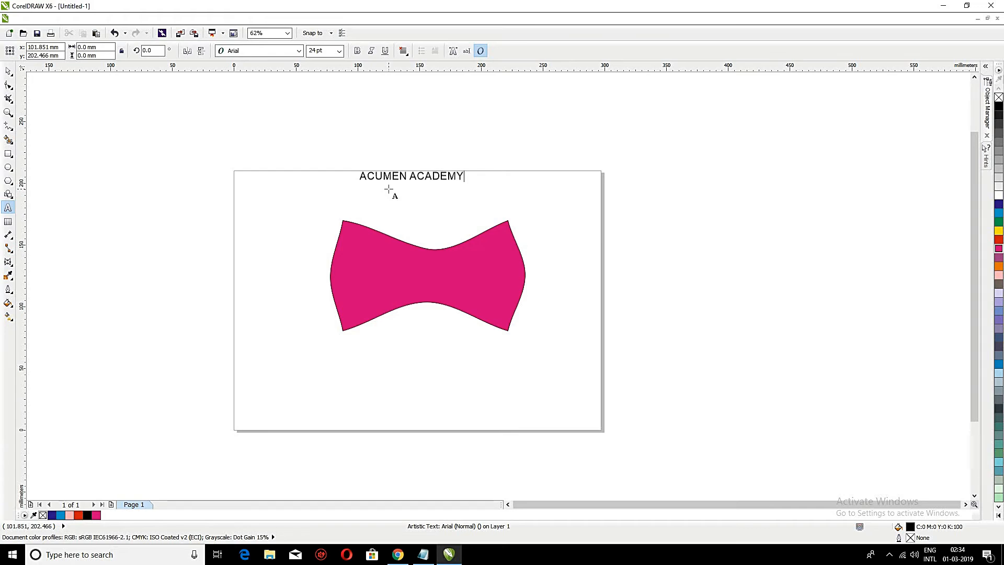
{"action": "left_click", "coordinate": [8, 71]}
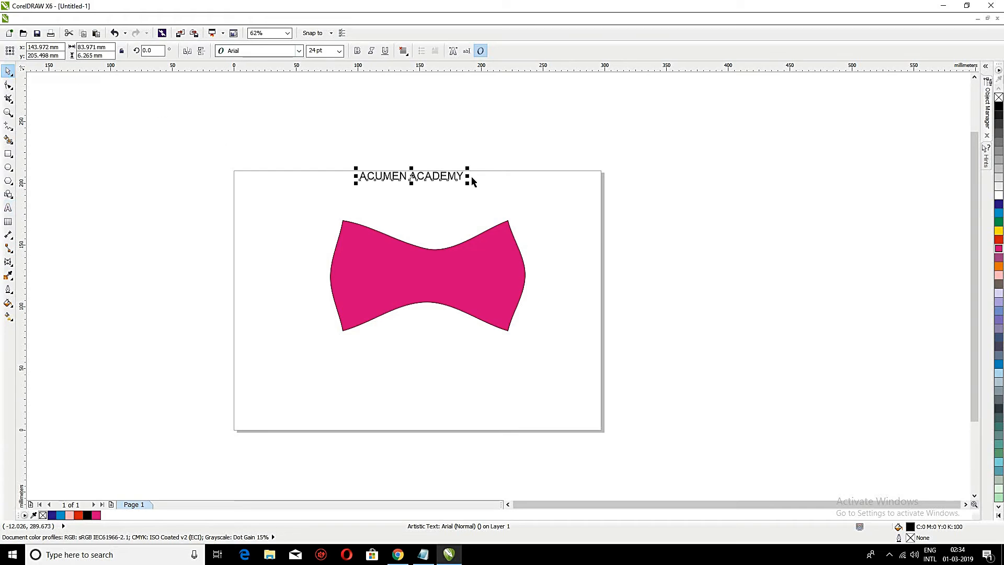
Step: Set the ACUMEN ACADEMY text in the Gloss And Bloom font and scale it up to about 126 mm wide
{"action": "left_click", "coordinate": [464, 179]}
{"action": "left_click", "coordinate": [465, 180]}
{"action": "left_click", "coordinate": [8, 207]}
{"action": "left_click", "coordinate": [464, 177]}
{"action": "left_click_drag", "start_coordinate": [463, 178], "coordinate": [330, 103]}
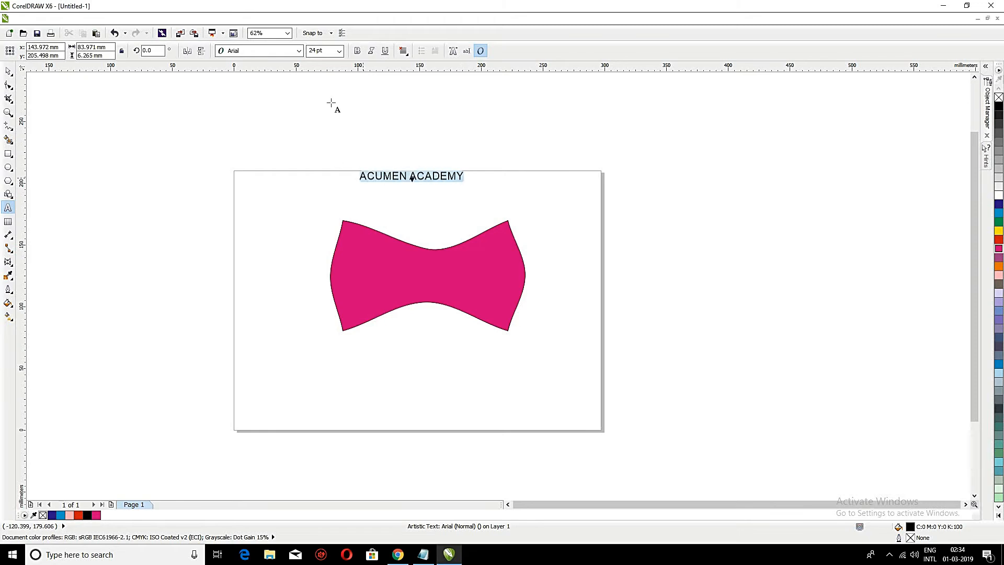
{"action": "left_click", "coordinate": [290, 51]}
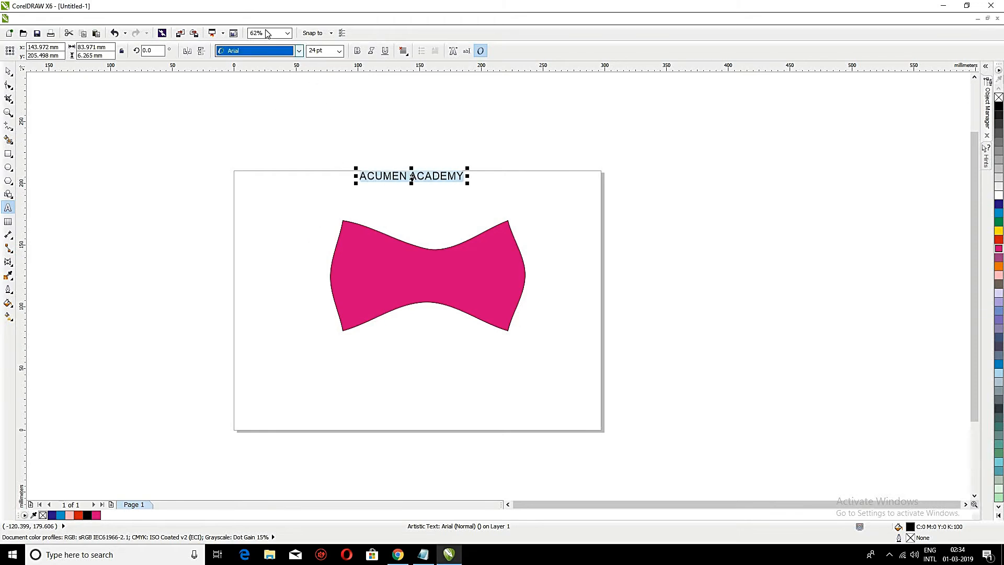
{"action": "type", "text": "Gloss And Bloom"}
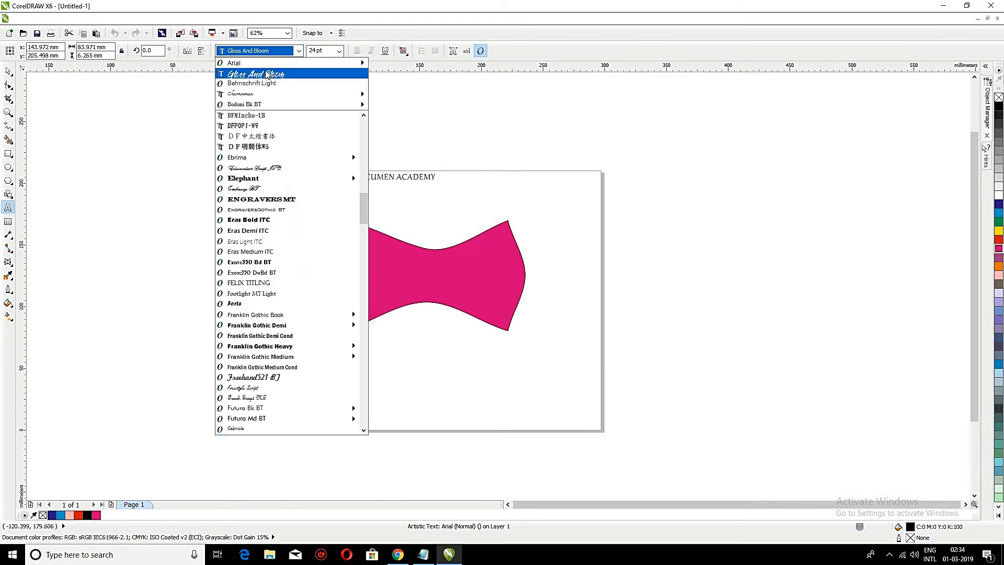
{"action": "left_click", "coordinate": [267, 74]}
{"action": "left_click", "coordinate": [11, 72]}
{"action": "left_click_drag", "start_coordinate": [467, 188], "coordinate": [492, 211]}
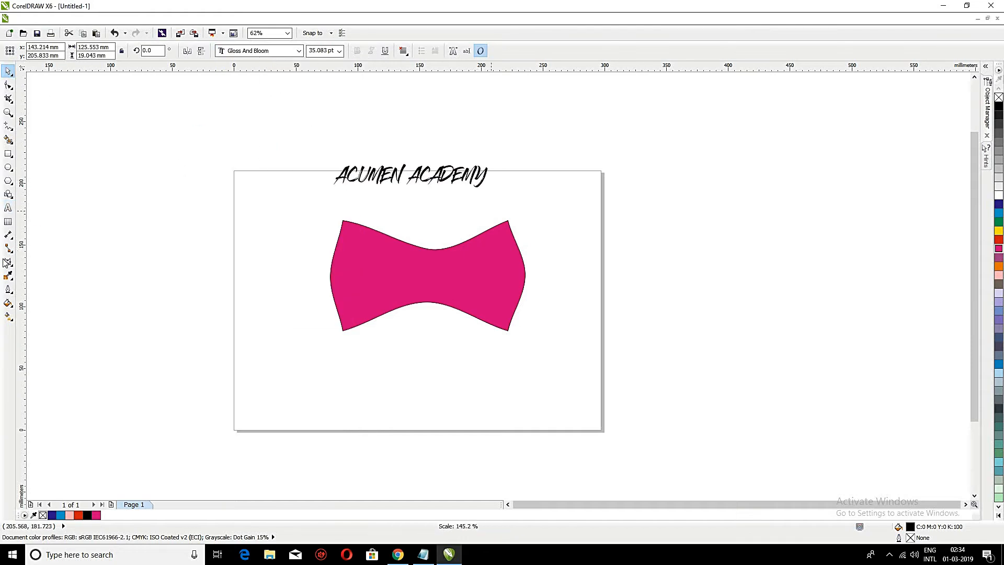
Step: Reshape the ACUMEN ACADEMY text with an envelope, pulling its top and bottom midpoints outward
{"action": "left_click", "coordinate": [8, 262]}
{"action": "left_click_drag", "start_coordinate": [412, 156], "coordinate": [412, 153]}
{"action": "left_click_drag", "start_coordinate": [411, 187], "coordinate": [410, 196]}
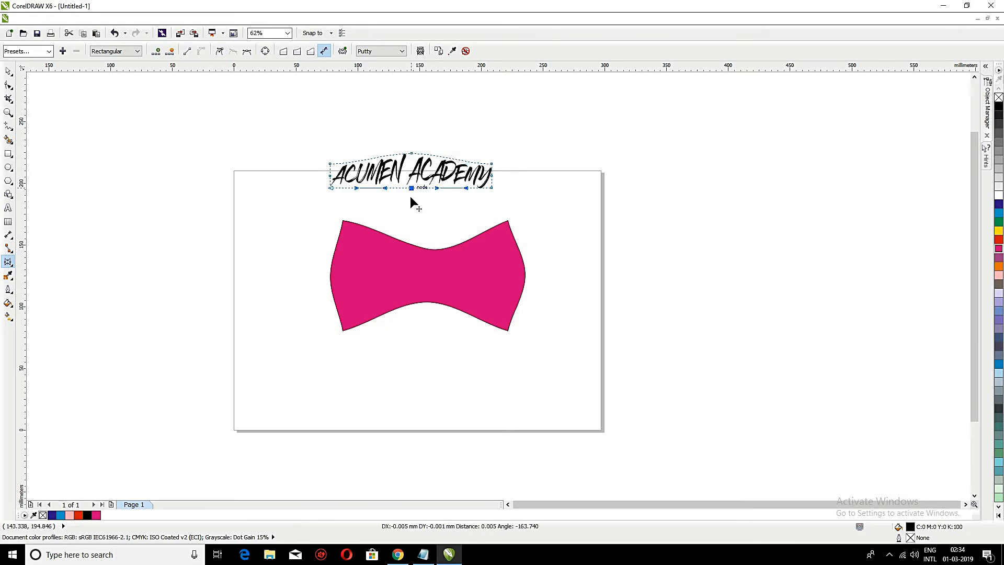
{"action": "left_click_drag", "start_coordinate": [492, 176], "coordinate": [510, 175]}
{"action": "key", "text": "ctrl+z"}
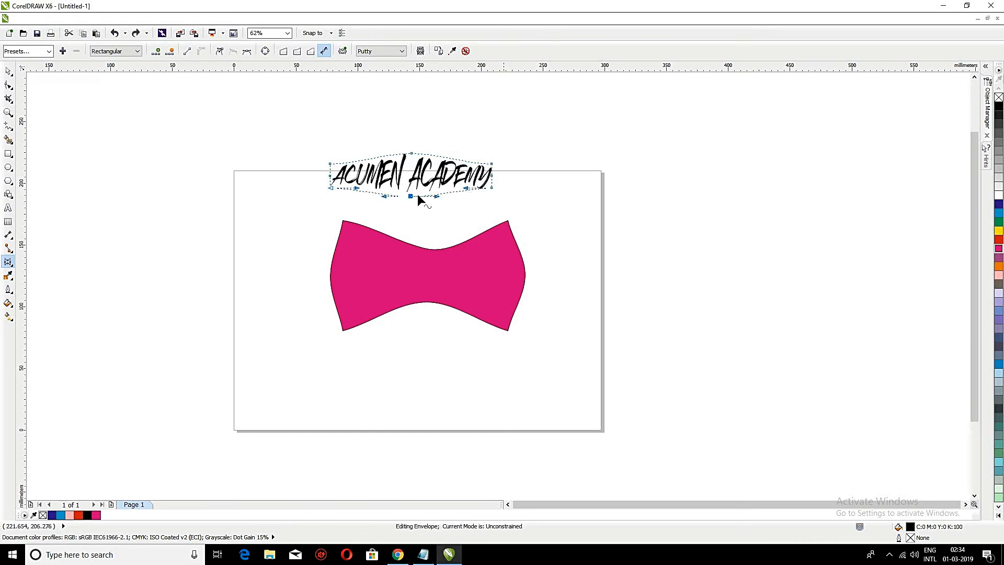
{"action": "left_click_drag", "start_coordinate": [385, 197], "coordinate": [384, 200]}
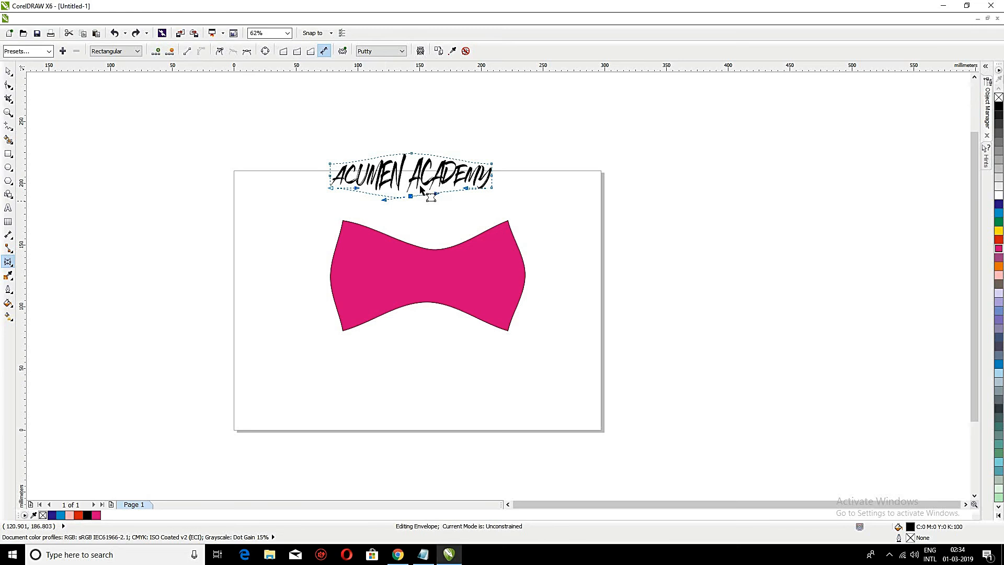
Step: Move the enveloped text onto the middle of the magenta shape and deselect it
{"action": "left_click", "coordinate": [8, 72]}
{"action": "mouse_move", "coordinate": [449, 262]}
{"action": "left_mouse_down"}
{"action": "mouse_move", "coordinate": [450, 280]}
{"action": "mouse_move", "coordinate": [461, 273]}
{"action": "left_mouse_up"}
{"action": "left_click", "coordinate": [609, 199]}
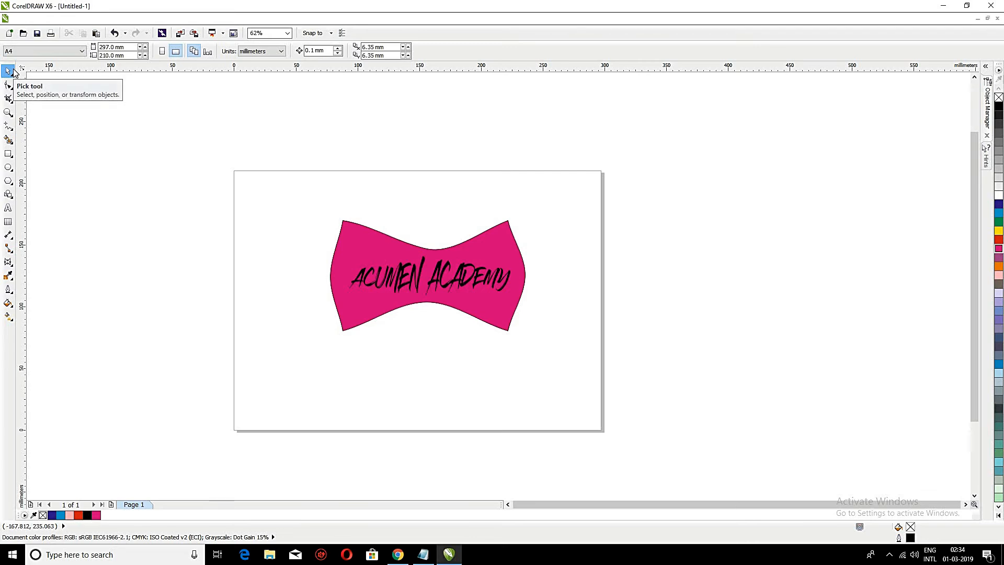
Step: Replace the text and magenta shape with a cyan-filled rectangle about 192 by 104 mm near the middle of the page
{"action": "left_click_drag", "start_coordinate": [323, 180], "coordinate": [572, 365]}
{"action": "key", "text": "Delete"}
{"action": "key", "text": "F6"}
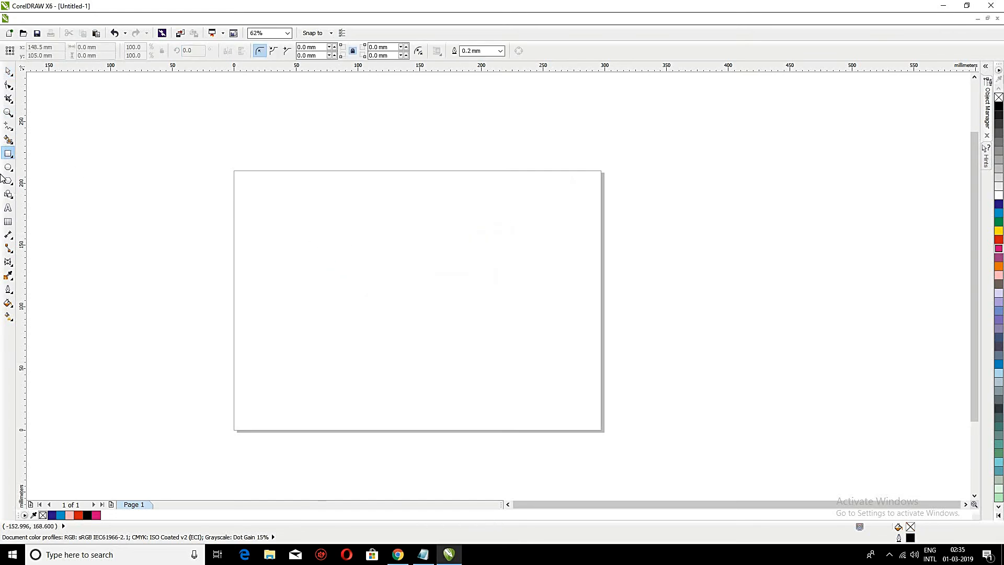
{"action": "left_click_drag", "start_coordinate": [290, 227], "coordinate": [528, 355]}
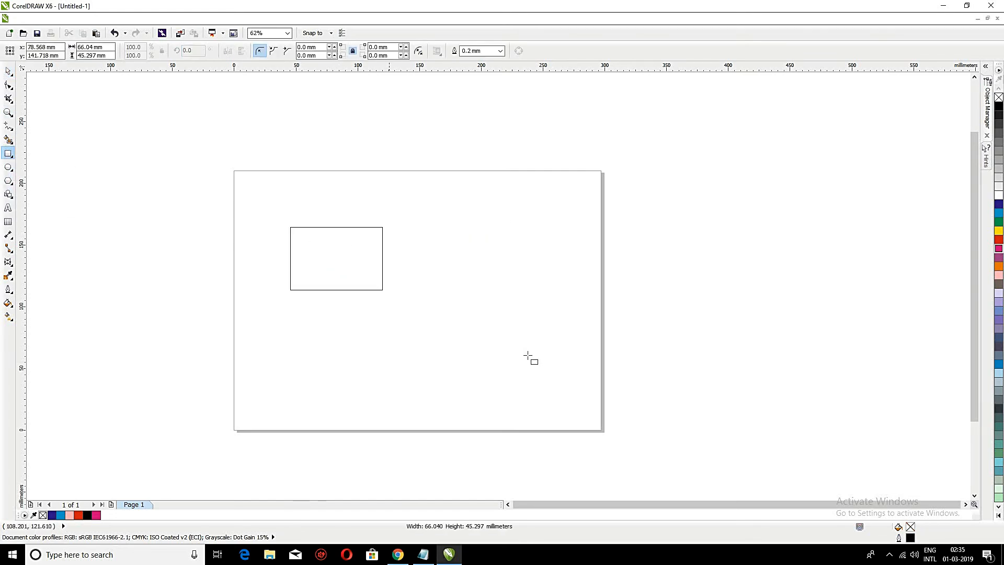
{"action": "left_click", "coordinate": [11, 267]}
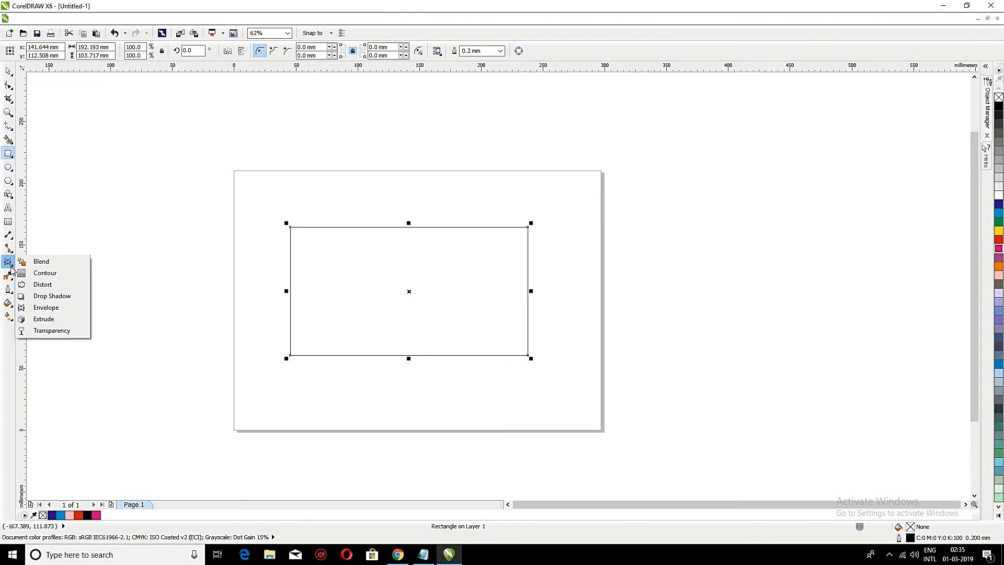
{"action": "left_click", "coordinate": [43, 319]}
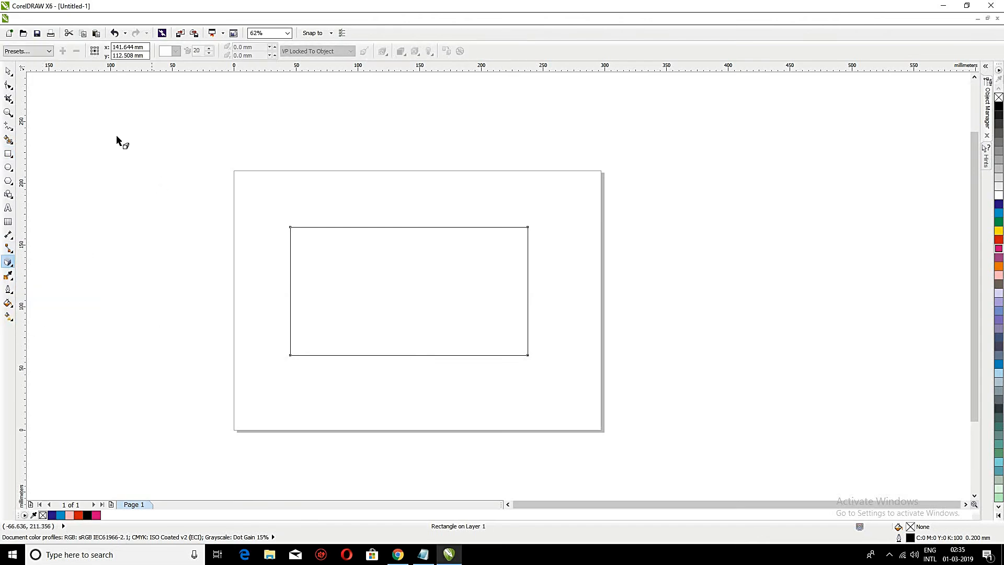
{"action": "left_click", "coordinate": [8, 71]}
{"action": "left_click", "coordinate": [386, 237]}
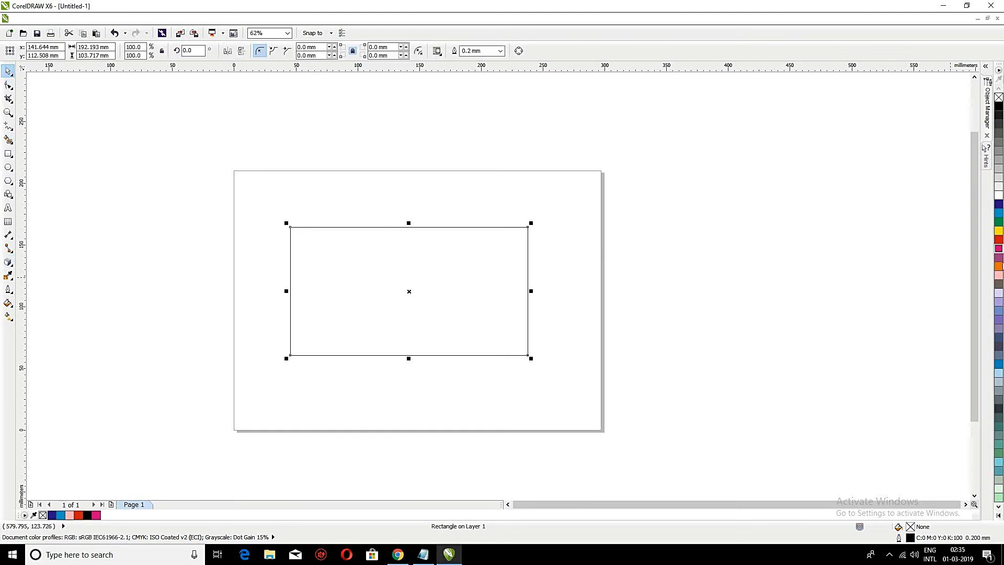
{"action": "left_click", "coordinate": [998, 215]}
Step: Extrude the cyan rectangle toward a vanishing point about 210 mm to the right of its centre, with depth 20
{"action": "left_click", "coordinate": [9, 262]}
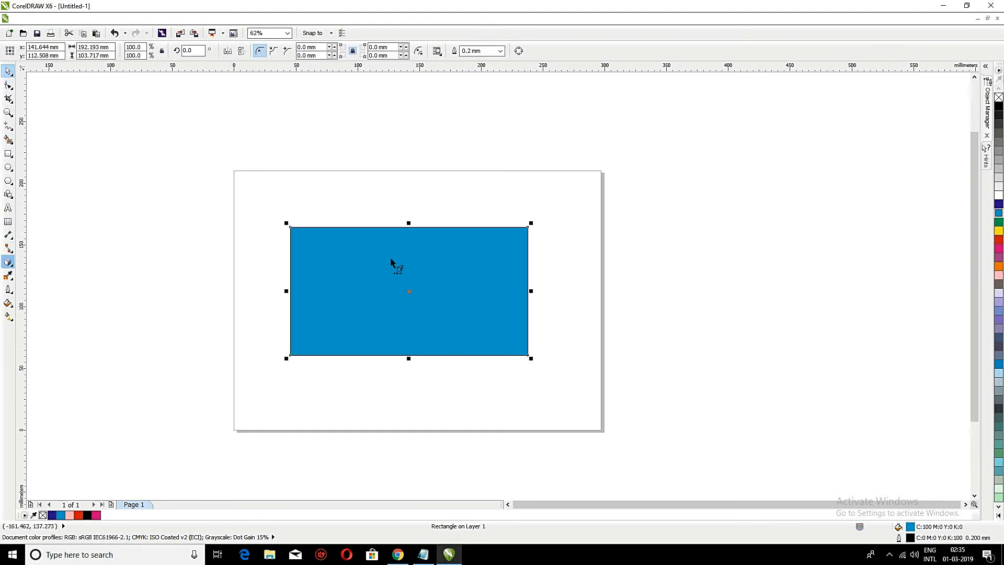
{"action": "left_click_drag", "start_coordinate": [398, 283], "coordinate": [343, 187]}
{"action": "left_click_drag", "start_coordinate": [430, 169], "coordinate": [667, 292]}
{"action": "left_click", "coordinate": [10, 71]}
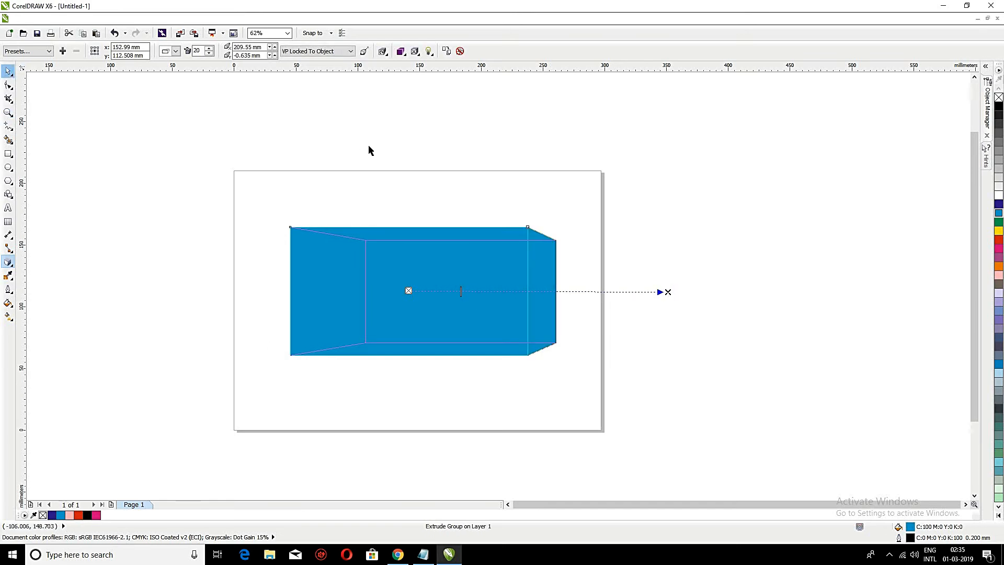
{"action": "left_click", "coordinate": [369, 150]}
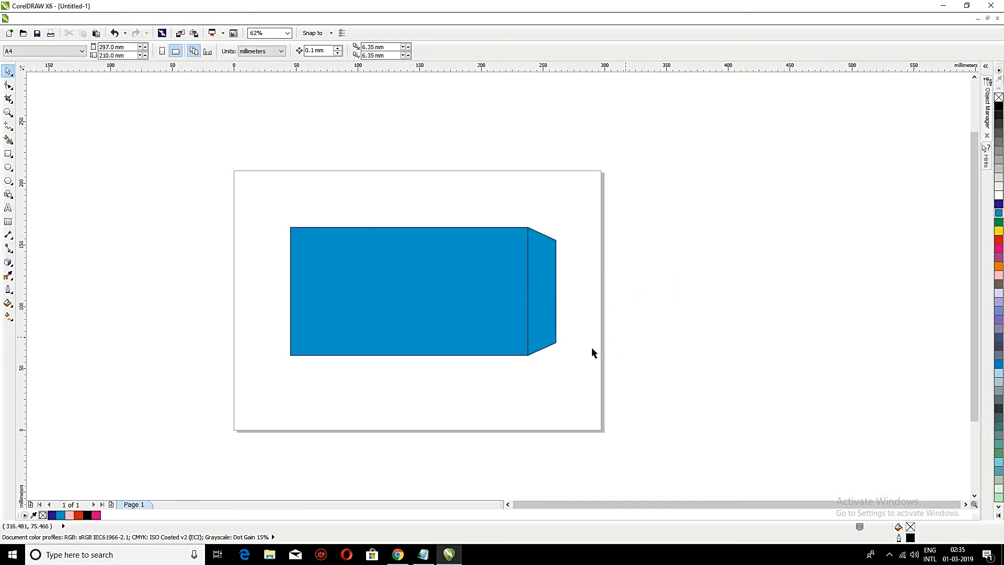
Step: Move the extruded rectangle toward the page's upper left and scale it down proportionally
{"action": "left_click_drag", "start_coordinate": [421, 297], "coordinate": [365, 275]}
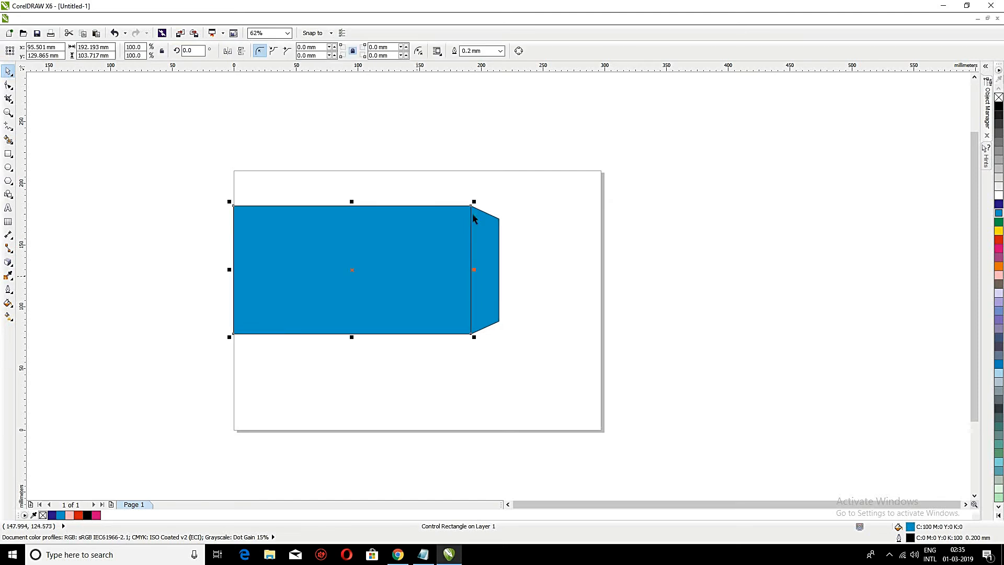
{"action": "left_click_drag", "start_coordinate": [431, 254], "coordinate": [458, 243]}
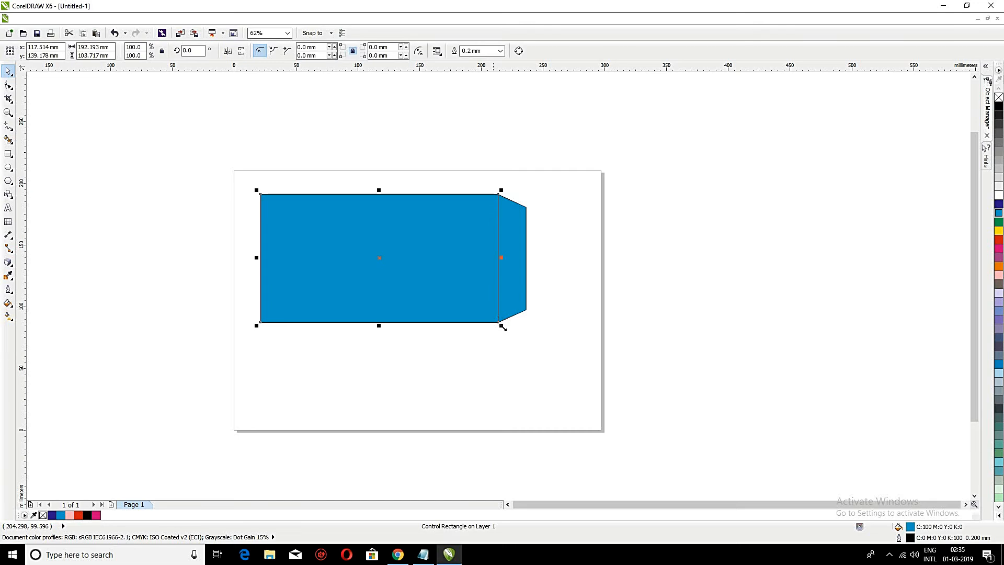
{"action": "left_click_drag", "start_coordinate": [499, 323], "coordinate": [474, 311]}
{"action": "left_click", "coordinate": [549, 301]}
Step: Draw a circle about 52 mm in diameter below the extruded rectangle and fill it red
{"action": "left_click", "coordinate": [8, 167]}
{"action": "left_click_drag", "start_coordinate": [369, 339], "coordinate": [433, 402]}
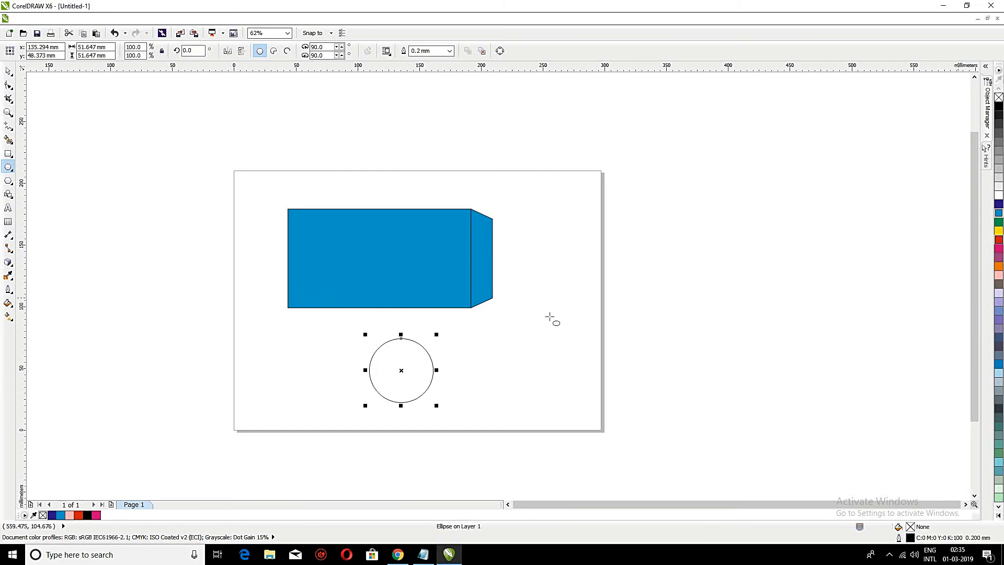
{"action": "left_click", "coordinate": [999, 240]}
Step: Extrude the red circle toward a vanishing point about 59 mm to its right and move it to the page's right edge
{"action": "left_click", "coordinate": [8, 262]}
{"action": "left_click_drag", "start_coordinate": [420, 362], "coordinate": [474, 374]}
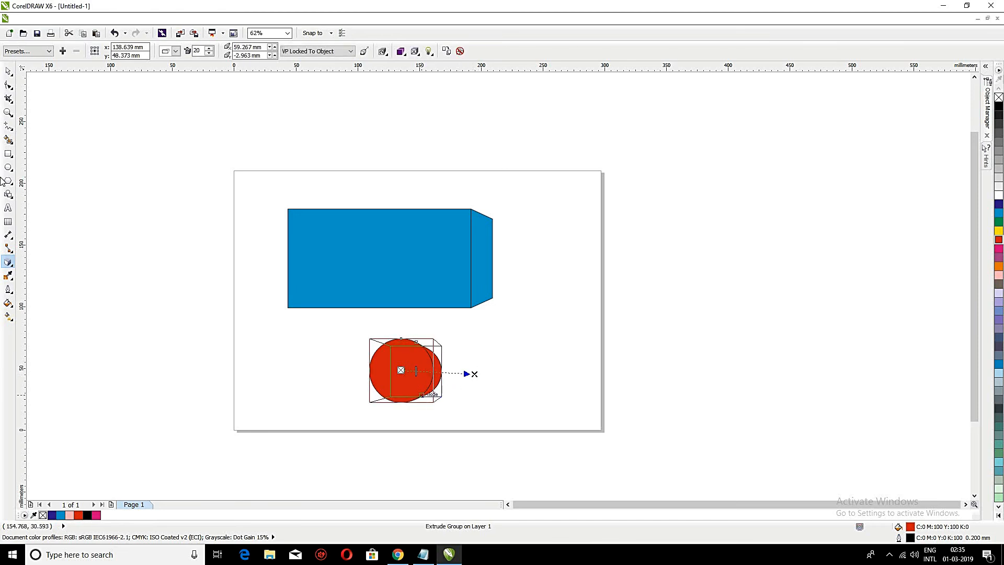
{"action": "left_click", "coordinate": [537, 375]}
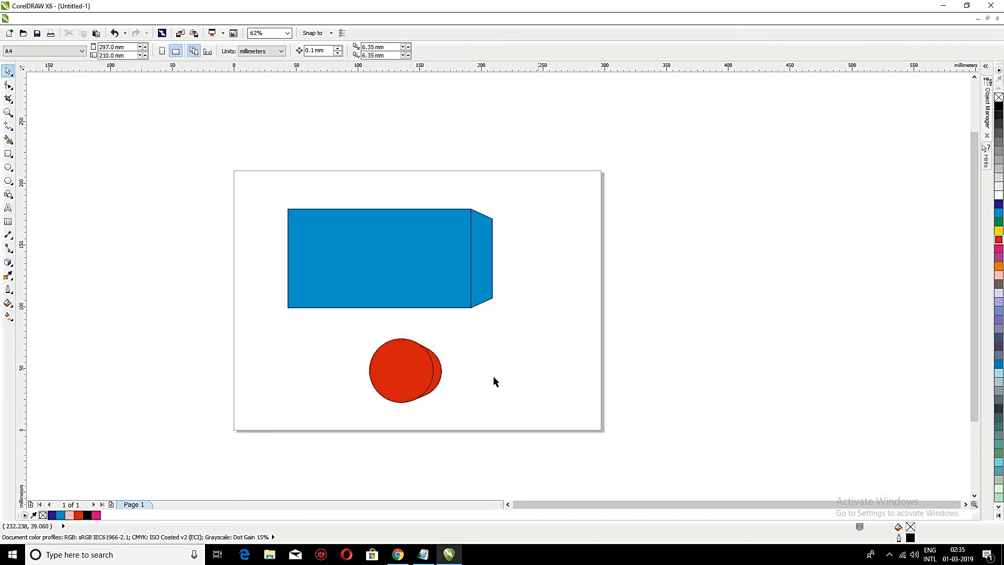
{"action": "left_click_drag", "start_coordinate": [433, 366], "coordinate": [593, 316]}
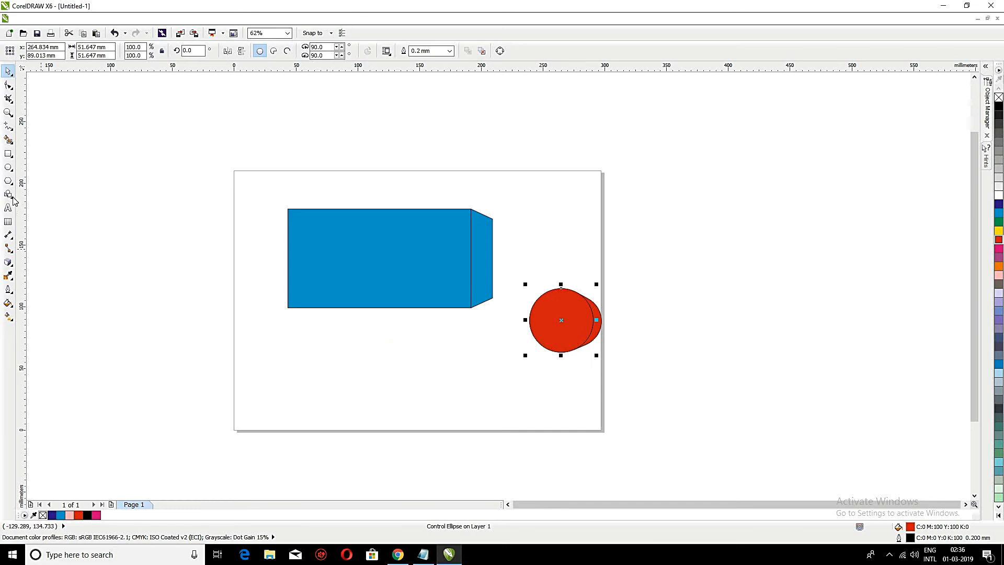
Step: Replace both extruded shapes with a magenta-filled rectangle about 162 by 105 mm near the middle of the page
{"action": "left_click", "coordinate": [8, 167]}
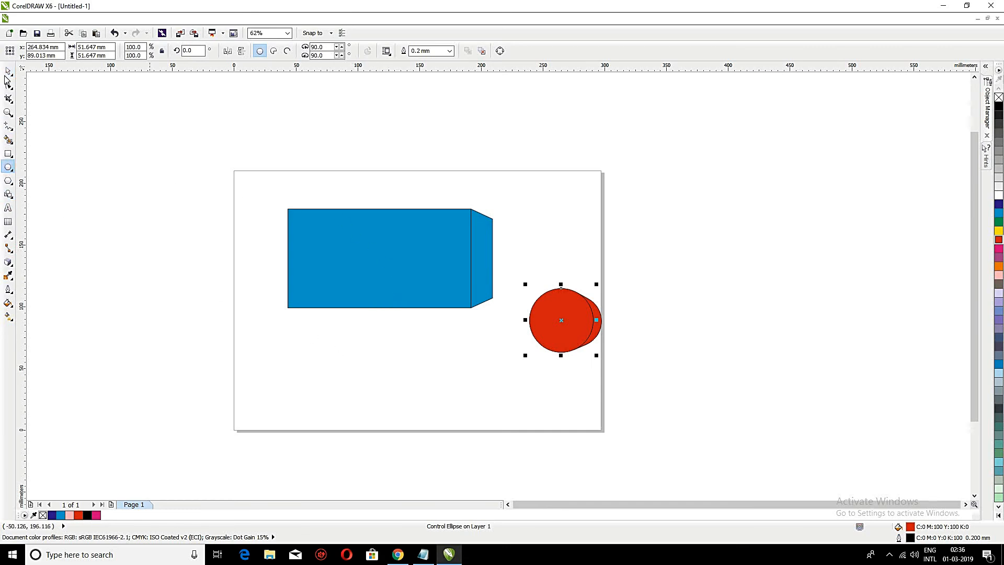
{"action": "key", "text": "space"}
{"action": "left_click_drag", "start_coordinate": [214, 155], "coordinate": [699, 463]}
{"action": "key", "text": "Delete"}
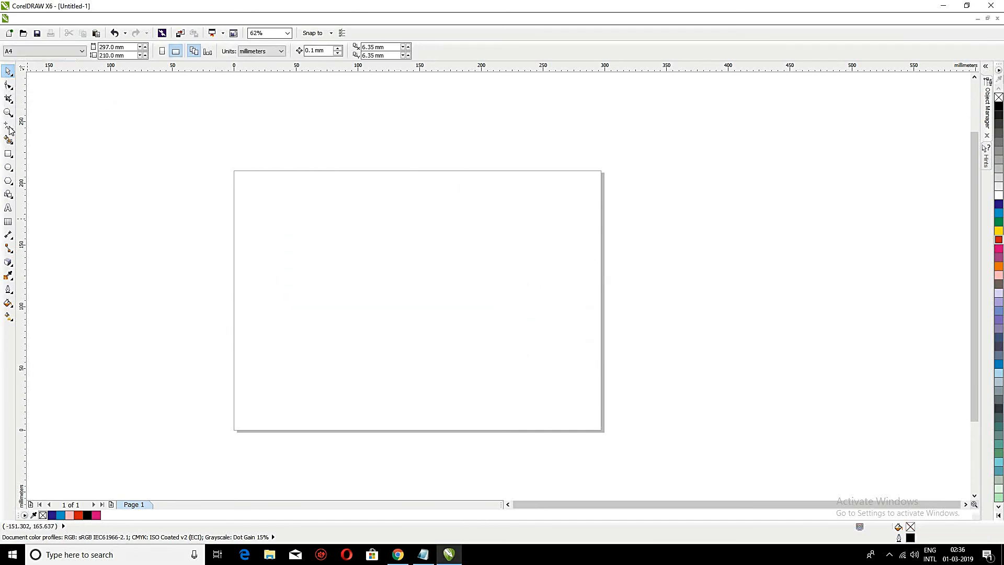
{"action": "left_click", "coordinate": [8, 154]}
{"action": "left_click_drag", "start_coordinate": [303, 224], "coordinate": [504, 353]}
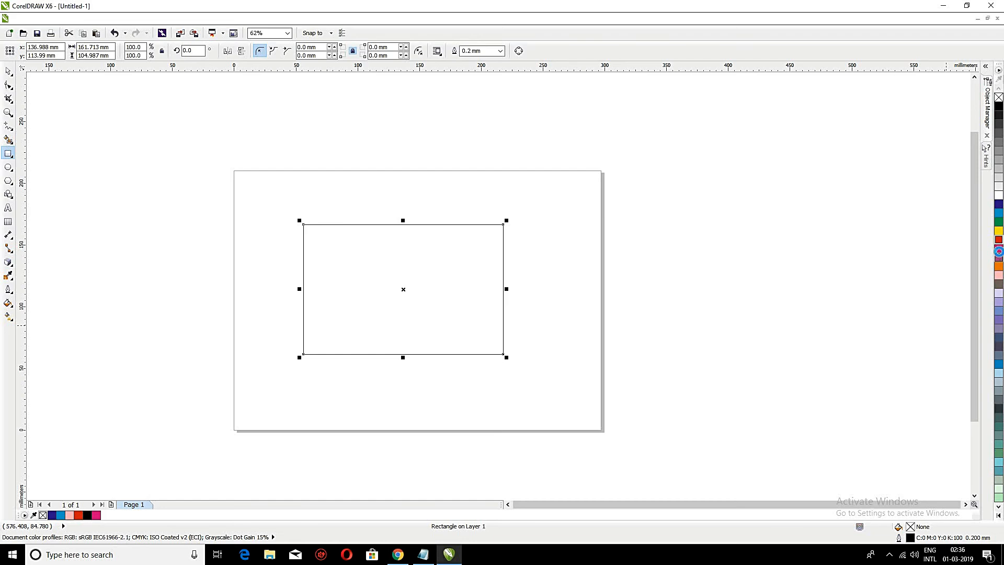
{"action": "left_click", "coordinate": [999, 250]}
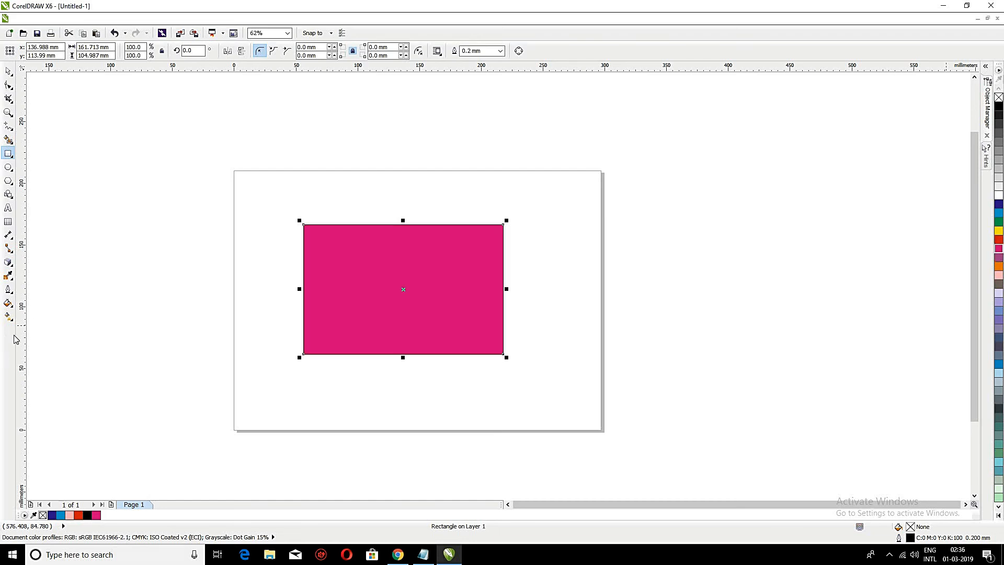
Step: Apply a Uniform transparency of 50 to the magenta rectangle
{"action": "left_click", "coordinate": [8, 262]}
{"action": "left_click", "coordinate": [52, 331]}
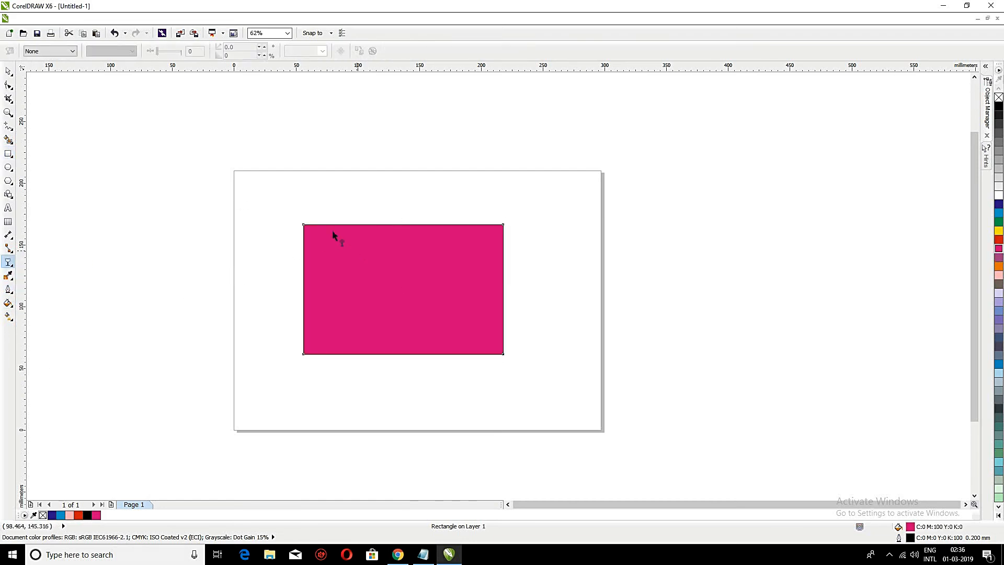
{"action": "left_click", "coordinate": [73, 52]}
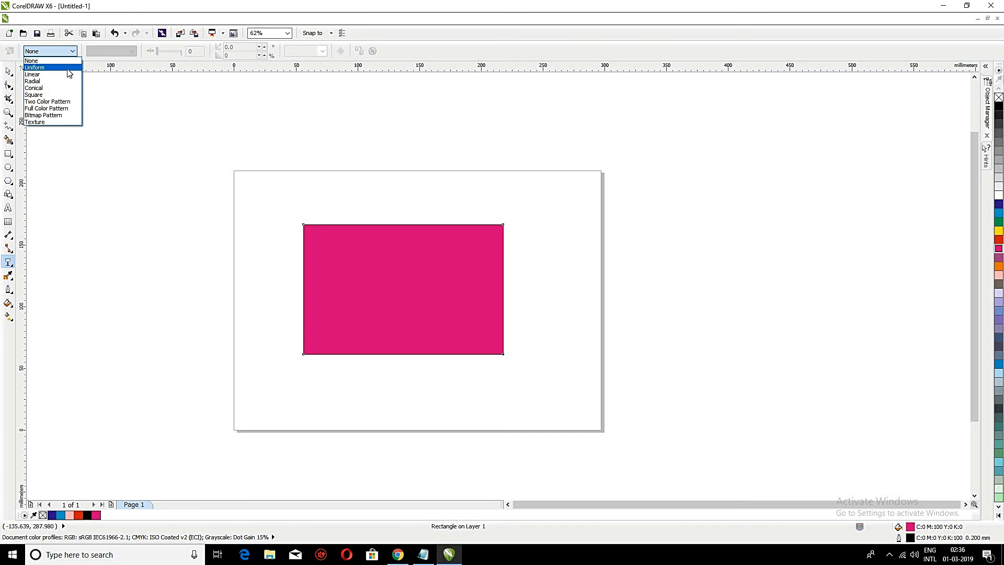
{"action": "left_click", "coordinate": [70, 67]}
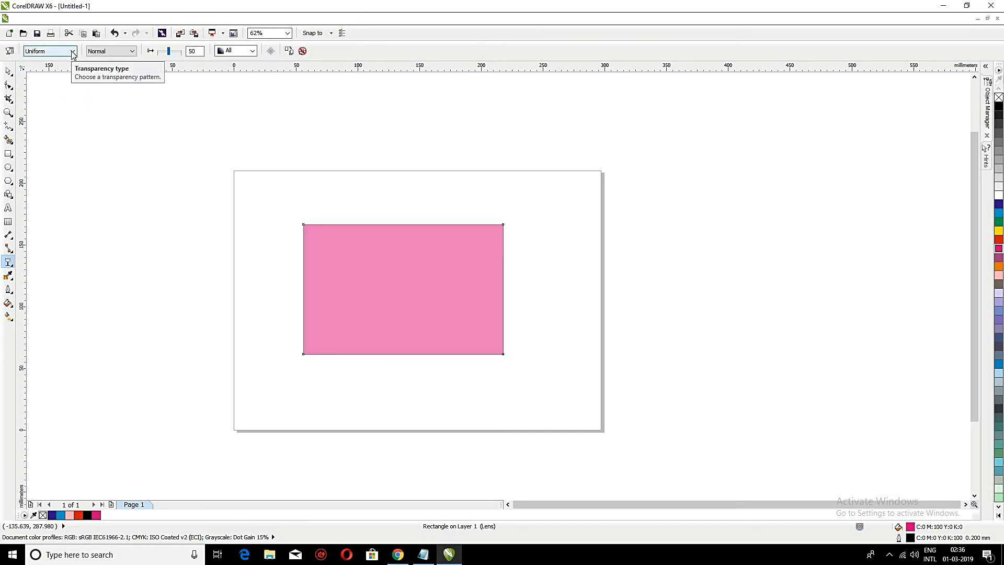
Step: Try the Linear, Radial, Conical and Square transparency types in turn on the magenta rectangle
{"action": "left_click", "coordinate": [73, 52]}
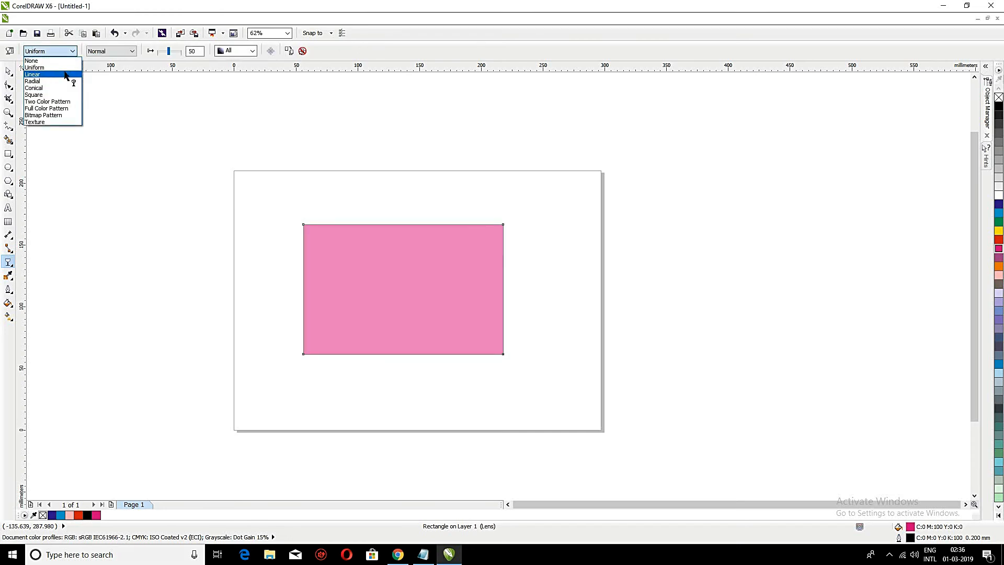
{"action": "left_click", "coordinate": [65, 74]}
{"action": "left_click", "coordinate": [64, 51]}
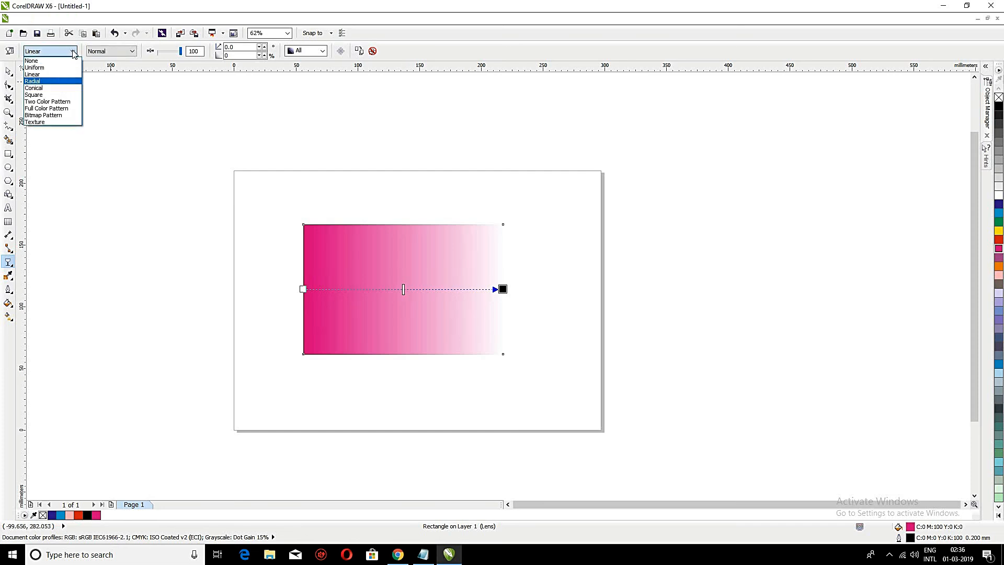
{"action": "left_click", "coordinate": [53, 81]}
{"action": "left_click", "coordinate": [72, 51]}
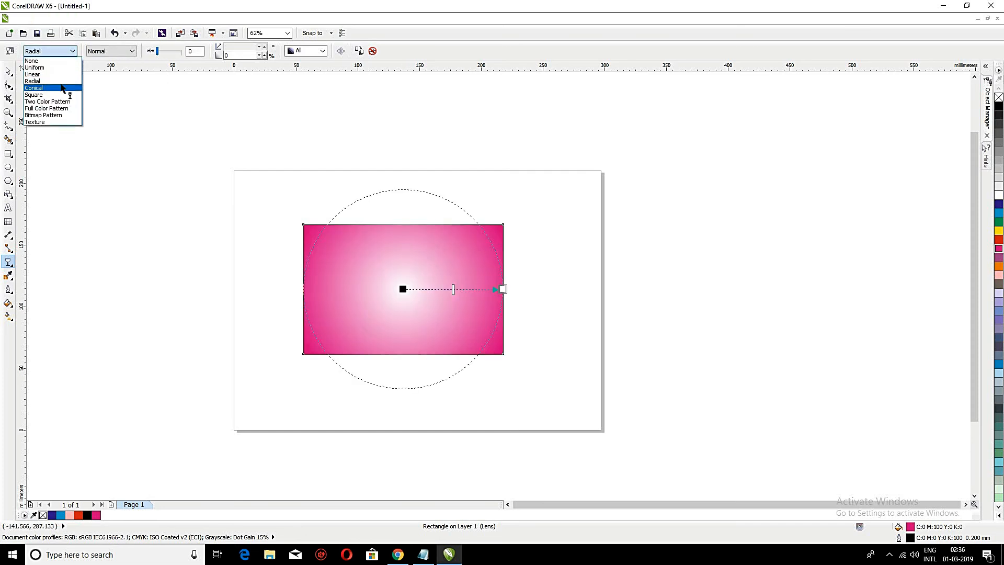
{"action": "left_click", "coordinate": [55, 88]}
{"action": "left_click", "coordinate": [73, 51]}
{"action": "left_click", "coordinate": [57, 95]}
Step: Switch the rectangle's transparency type to Two Color Pattern and finally to Full Color Pattern
{"action": "left_click", "coordinate": [73, 51]}
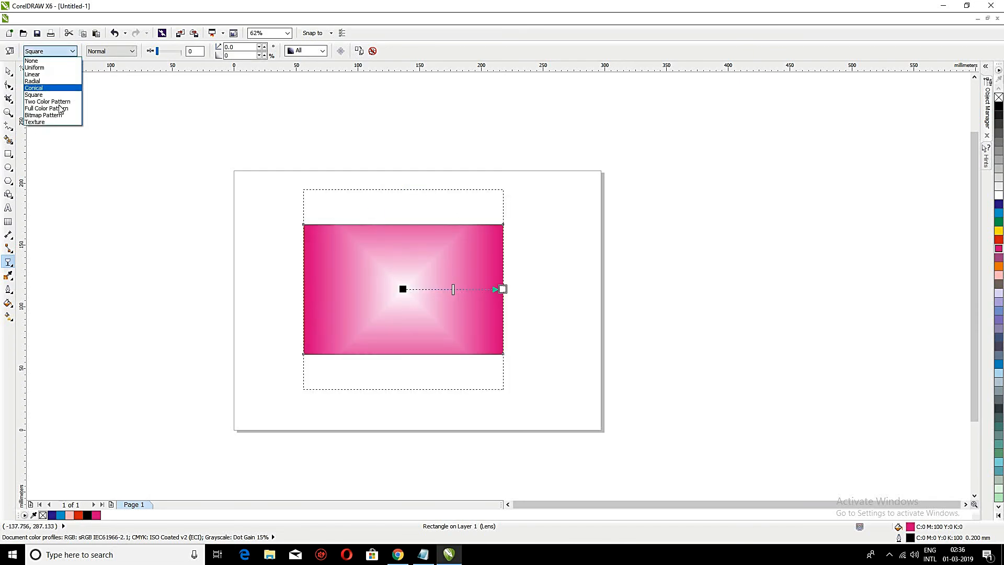
{"action": "left_click", "coordinate": [58, 102]}
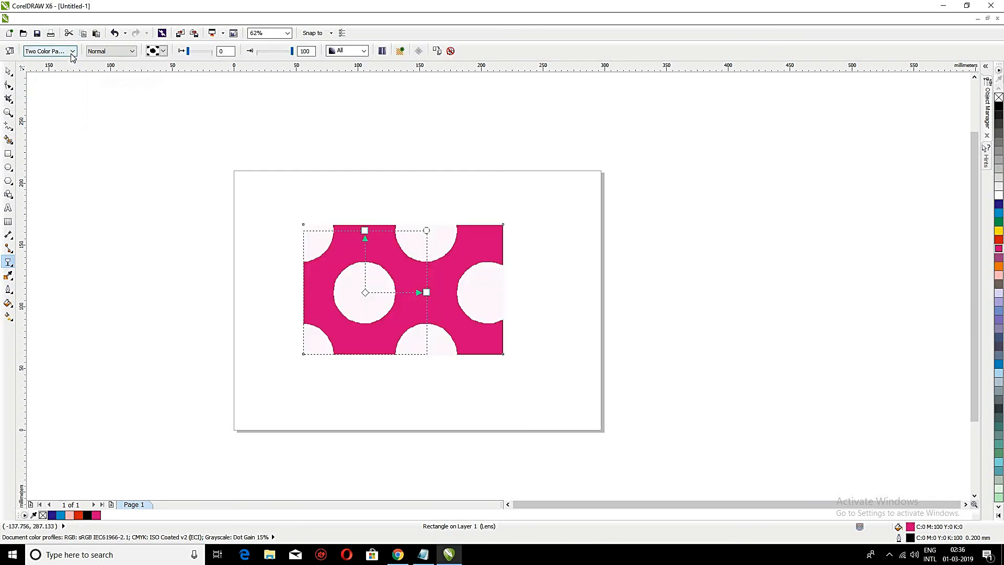
{"action": "left_click", "coordinate": [73, 51]}
{"action": "left_click", "coordinate": [59, 108]}
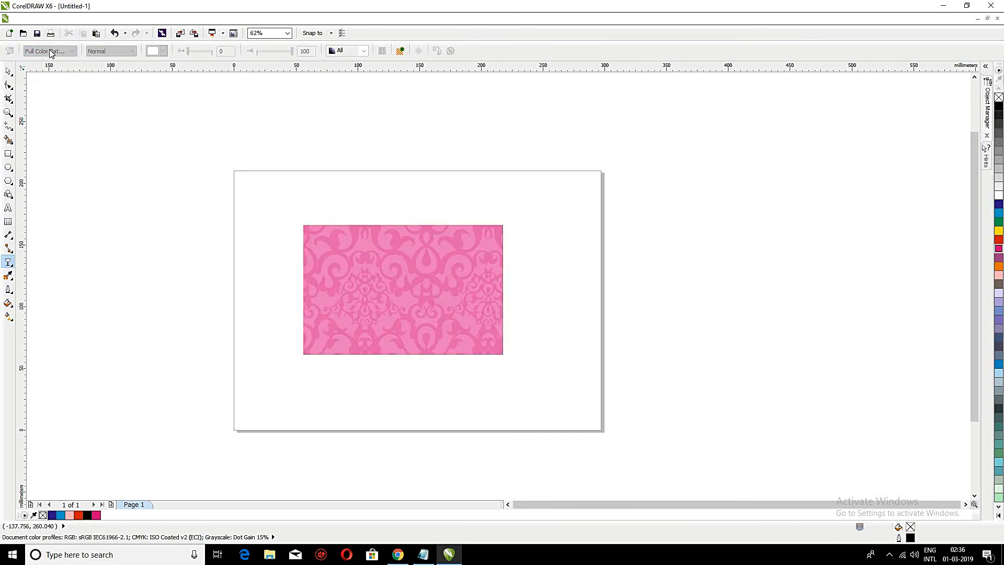
Step: Switch the magenta rectangle to a Uniform transparency of 60
{"action": "left_click", "coordinate": [333, 236]}
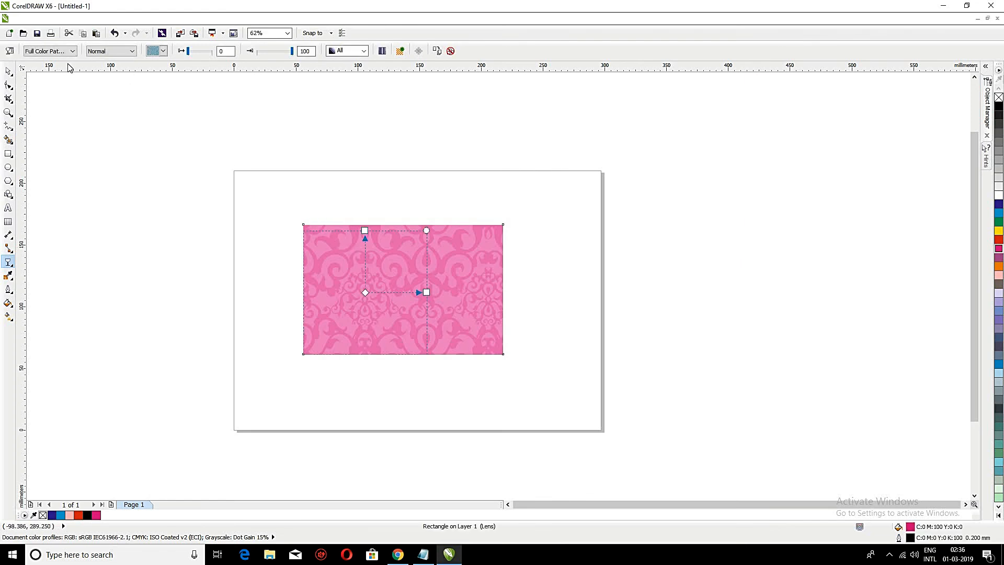
{"action": "left_click", "coordinate": [65, 50]}
{"action": "left_click_drag", "start_coordinate": [172, 53], "coordinate": [164, 58]}
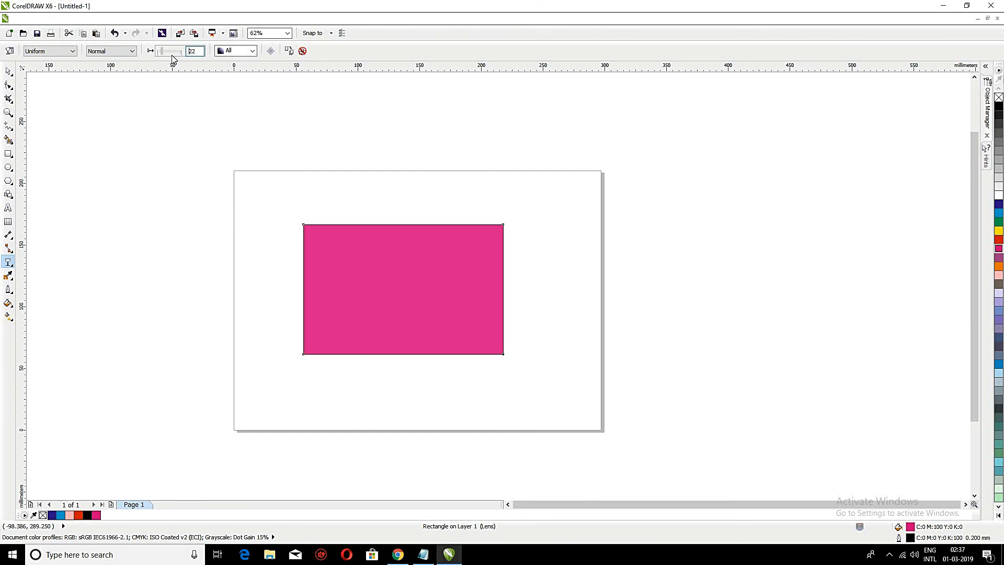
Step: Try transparency merge modes such as Add, Subtract, Difference and Texturize on the rectangle, ending back on Normal
{"action": "left_click", "coordinate": [130, 52]}
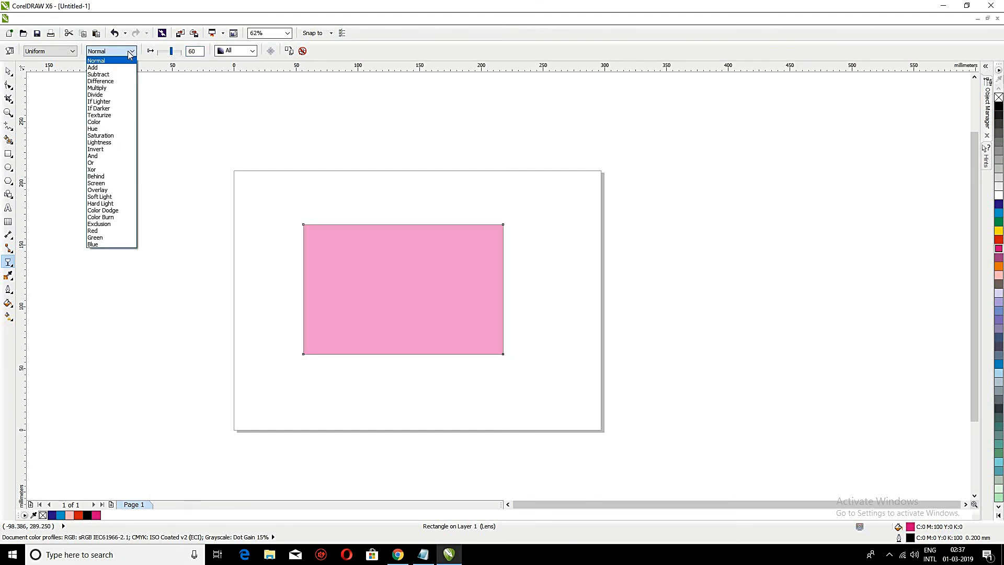
{"action": "left_click", "coordinate": [125, 68]}
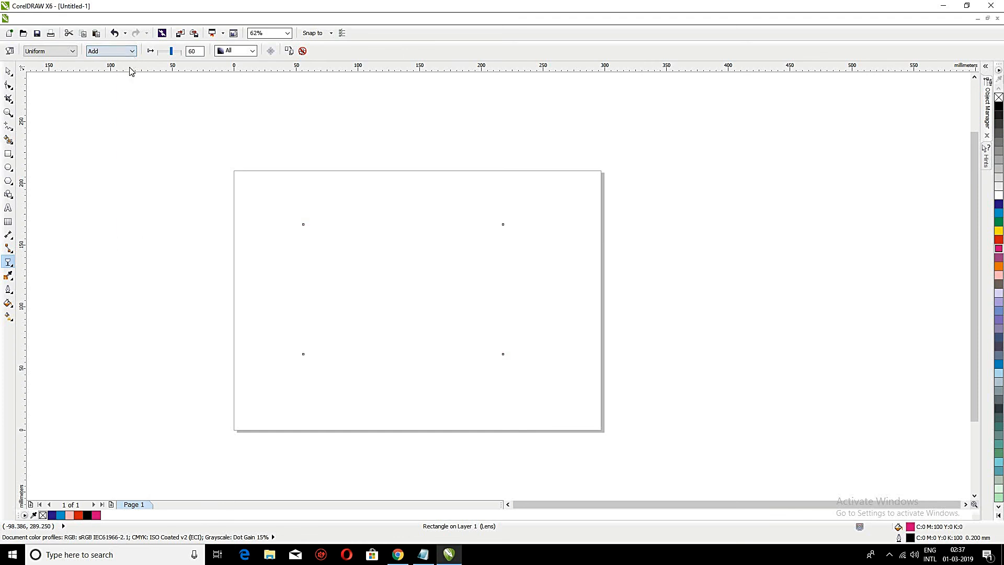
{"action": "left_click", "coordinate": [130, 51]}
{"action": "left_click", "coordinate": [128, 74]}
{"action": "left_click", "coordinate": [131, 51]}
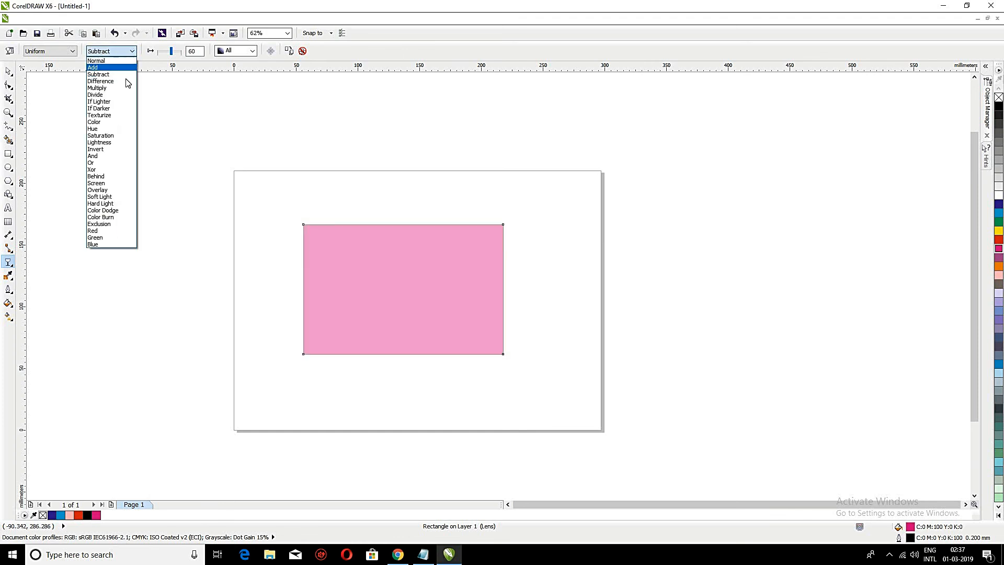
{"action": "left_click", "coordinate": [126, 81]}
{"action": "left_click", "coordinate": [131, 51]}
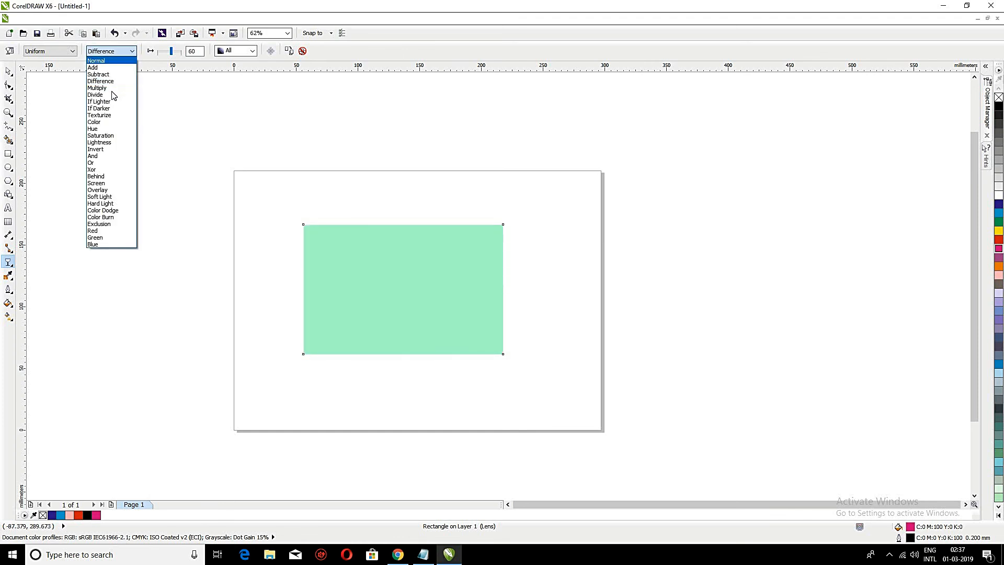
{"action": "left_click", "coordinate": [125, 95]}
{"action": "left_click", "coordinate": [131, 52]}
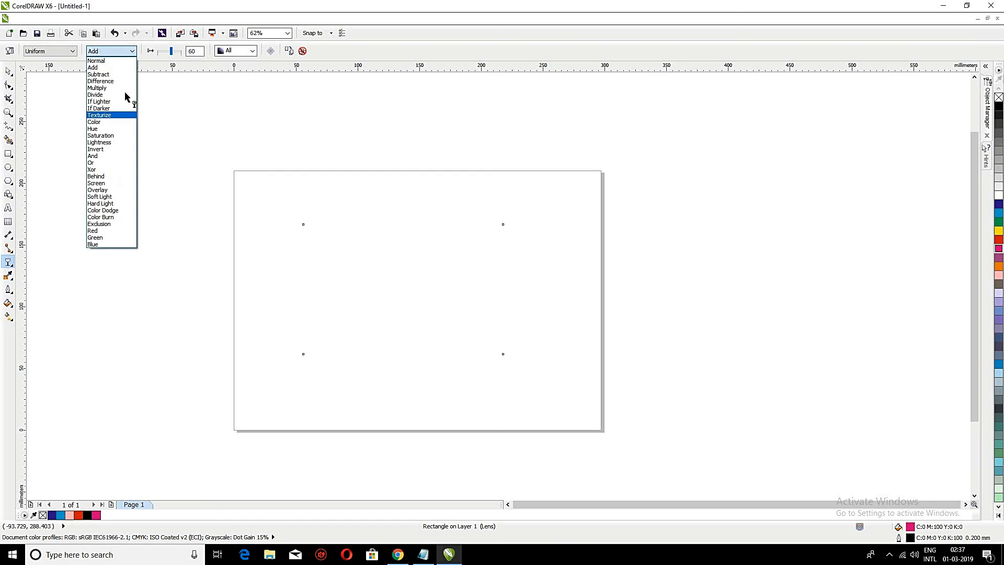
{"action": "left_click", "coordinate": [126, 115]}
{"action": "left_click", "coordinate": [131, 52]}
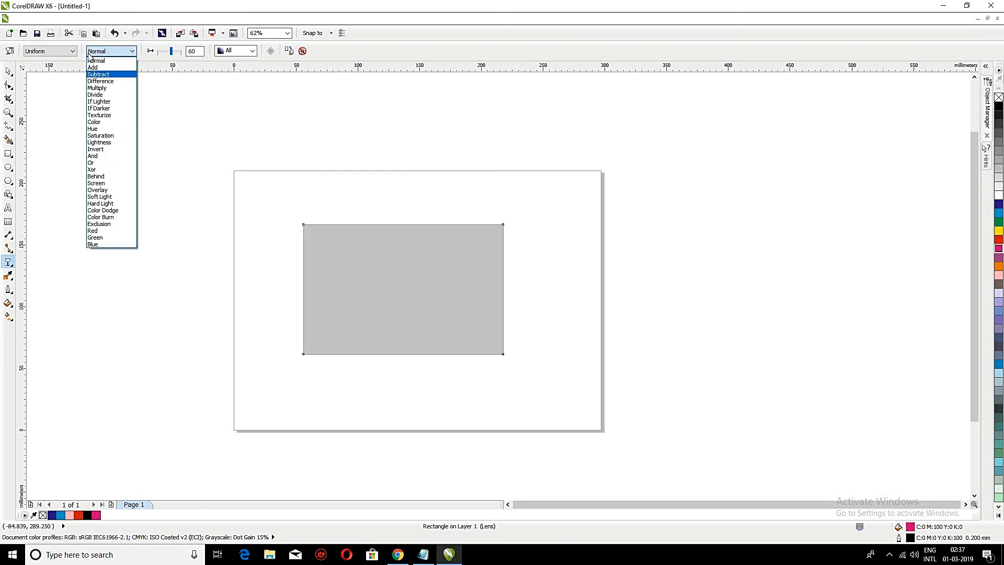
{"action": "left_click", "coordinate": [113, 60]}
Step: Apply a Radial transparency to the rectangle, then remove its outline while shifting it slightly above the middle of the page
{"action": "left_click", "coordinate": [72, 51]}
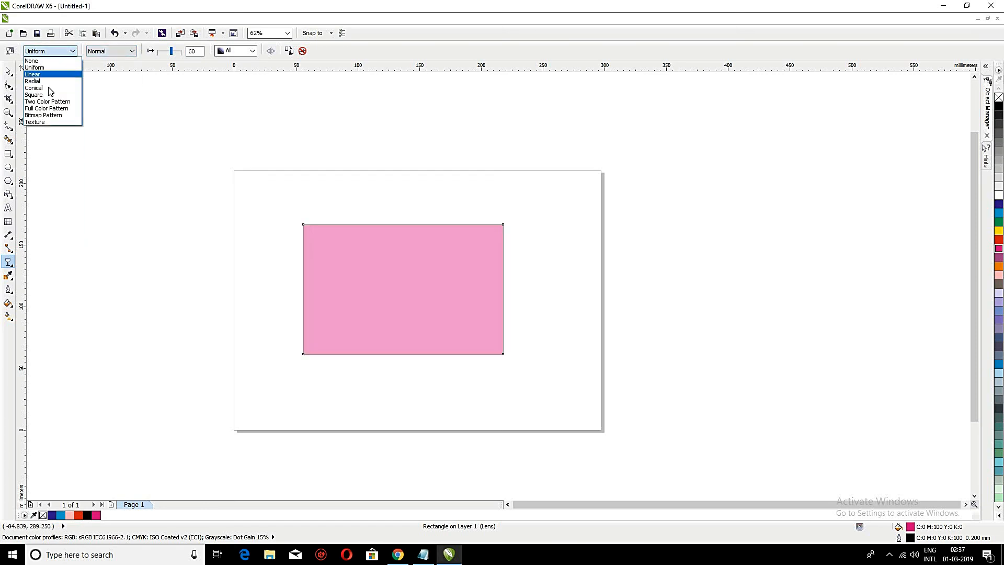
{"action": "left_click", "coordinate": [33, 81]}
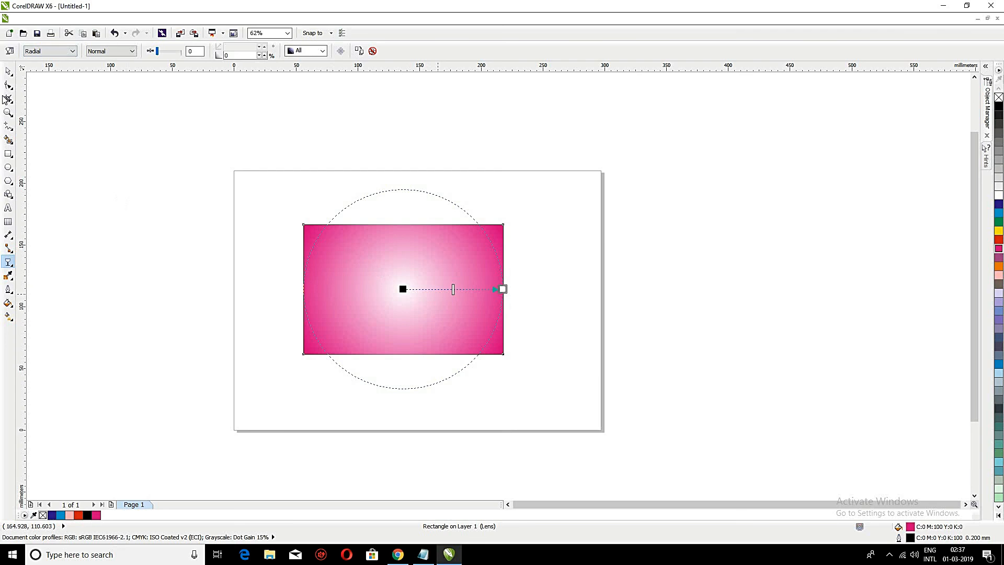
{"action": "left_click", "coordinate": [7, 72]}
{"action": "left_click_drag", "start_coordinate": [453, 280], "coordinate": [731, 212]}
{"action": "left_click", "coordinate": [917, 138]}
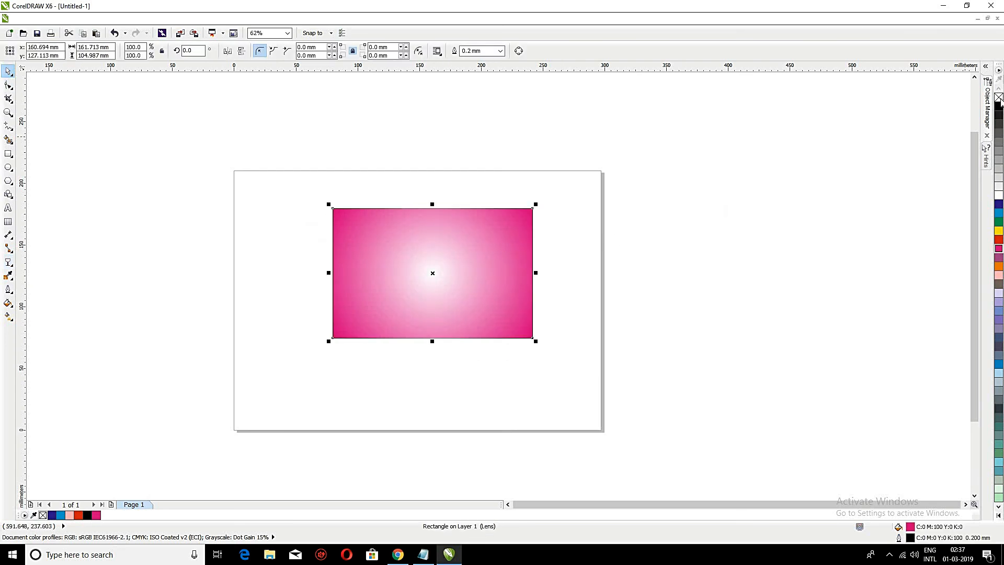
{"action": "left_click_drag", "start_coordinate": [410, 269], "coordinate": [401, 270]}
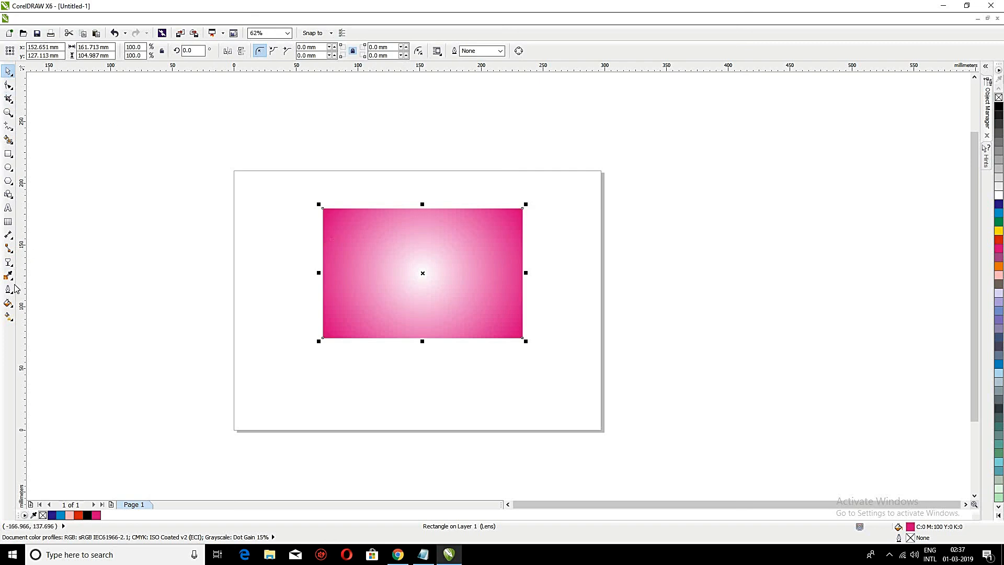
Step: Change the rectangle's transparency type to Linear
{"action": "left_click", "coordinate": [9, 261]}
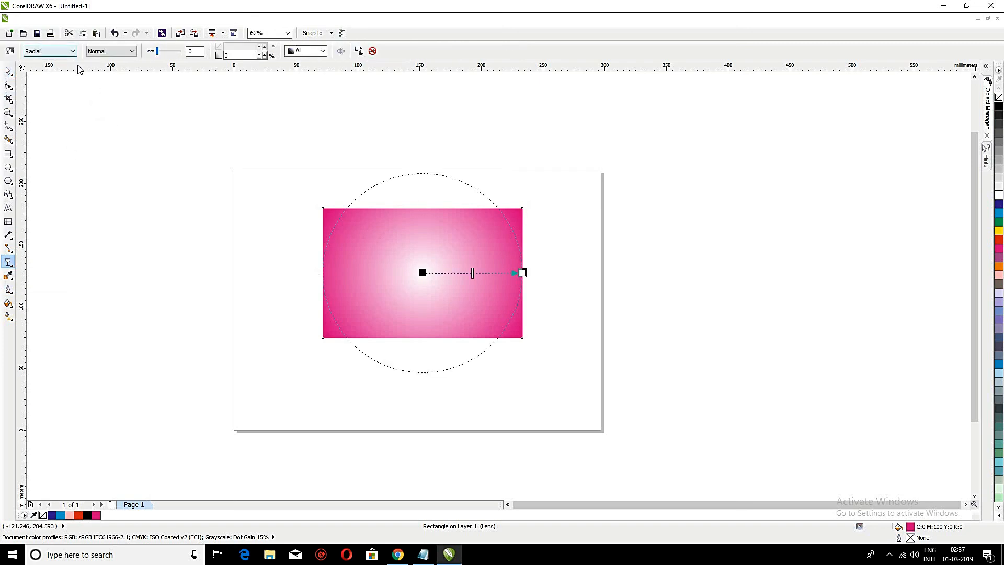
{"action": "left_click", "coordinate": [72, 50]}
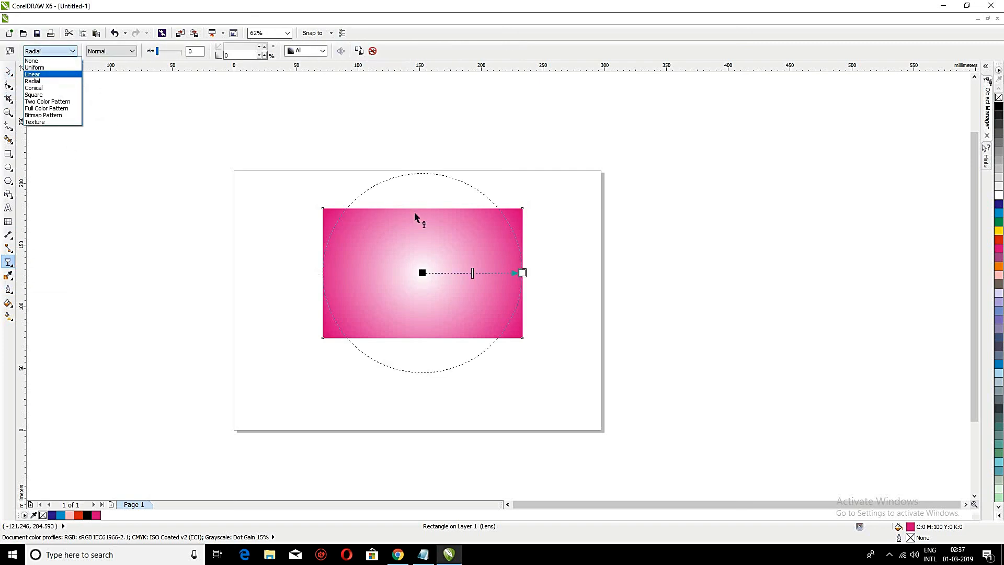
{"action": "left_click", "coordinate": [32, 74]}
Step: Move the rectangle to the page's upper-left corner and enlarge it proportionally to about 234 by 152 mm
{"action": "left_click", "coordinate": [8, 71]}
{"action": "left_click_drag", "start_coordinate": [385, 253], "coordinate": [295, 215]}
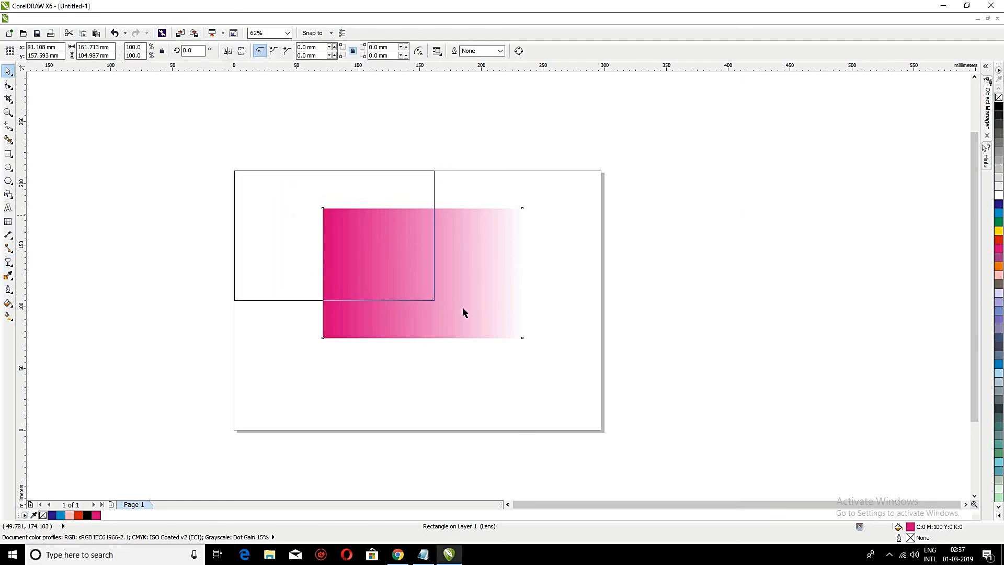
{"action": "left_click_drag", "start_coordinate": [438, 303], "coordinate": [527, 362]}
{"action": "mouse_move", "coordinate": [415, 243]}
{"action": "left_mouse_down"}
{"action": "mouse_move", "coordinate": [432, 256]}
{"action": "mouse_move", "coordinate": [420, 245]}
{"action": "left_mouse_up"}
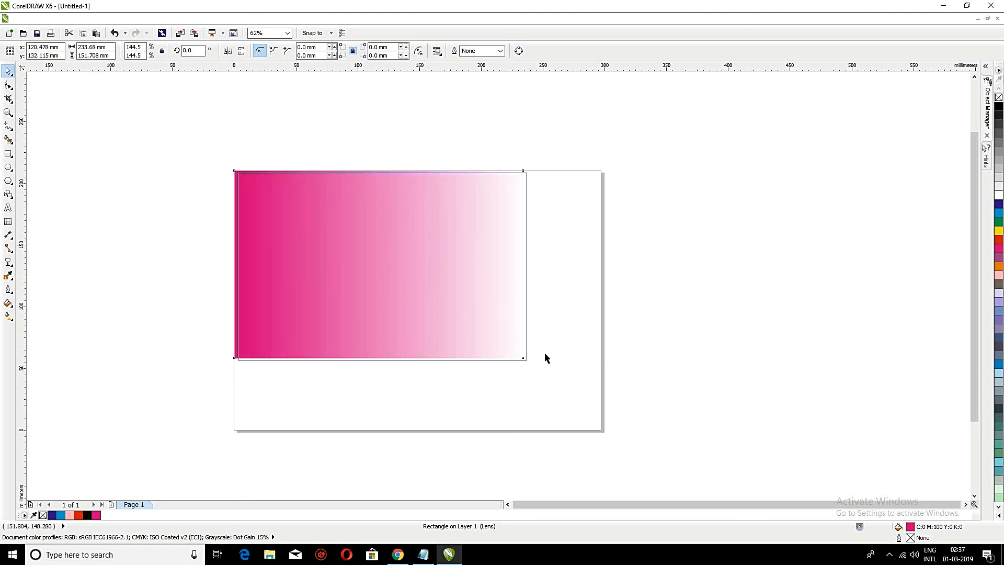
{"action": "left_click", "coordinate": [541, 370]}
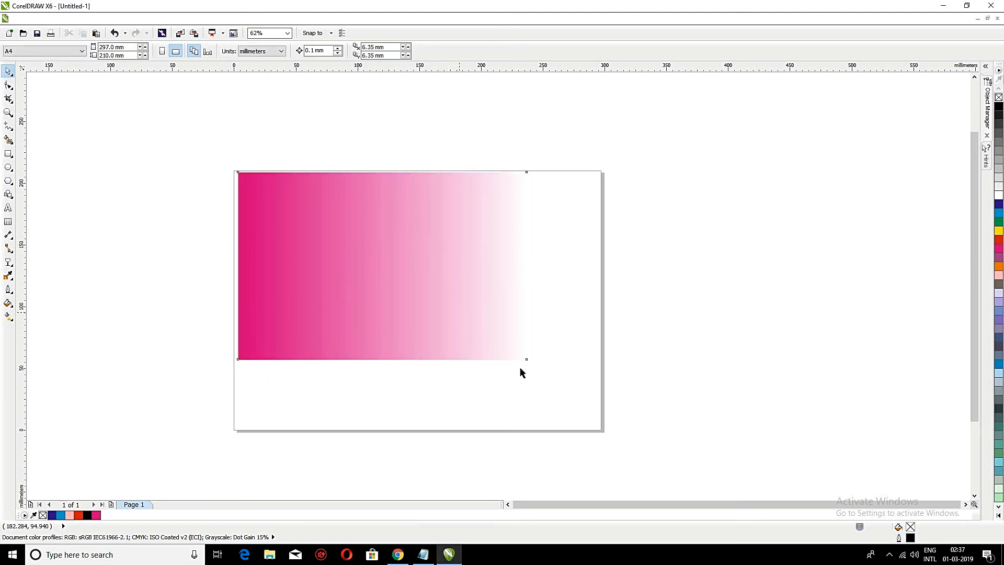
Step: Enlarge the faded rectangle further and position it from the page's left edge so it covers nearly the whole page
{"action": "left_click", "coordinate": [524, 358]}
{"action": "left_click_drag", "start_coordinate": [530, 363], "coordinate": [584, 398]}
{"action": "left_click_drag", "start_coordinate": [388, 296], "coordinate": [496, 340]}
{"action": "left_click", "coordinate": [642, 284]}
{"action": "scroll", "coordinate": [617, 271], "scroll_direction": "down", "scroll_amount": 2}
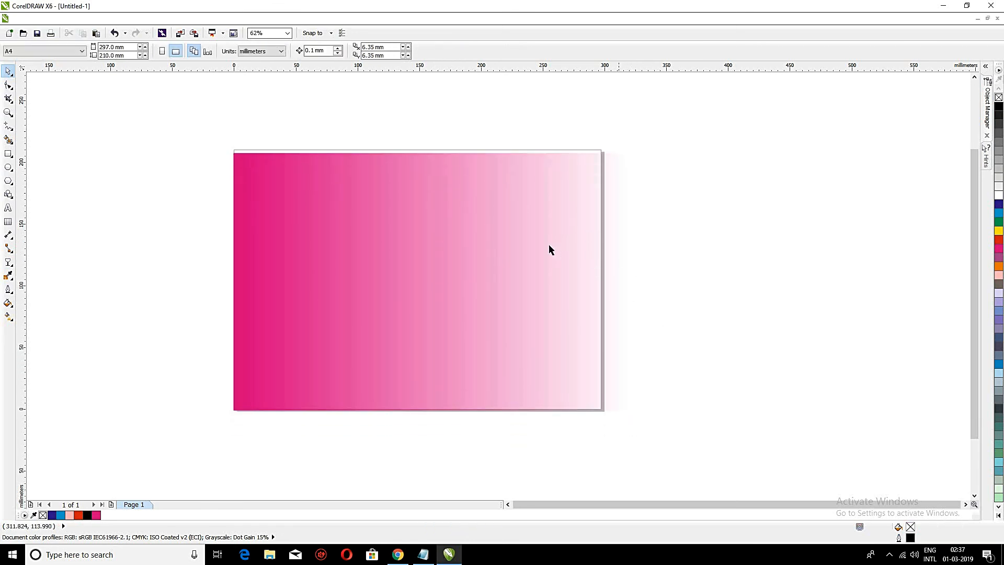
{"action": "scroll", "coordinate": [550, 244], "scroll_direction": "down", "scroll_amount": 2}
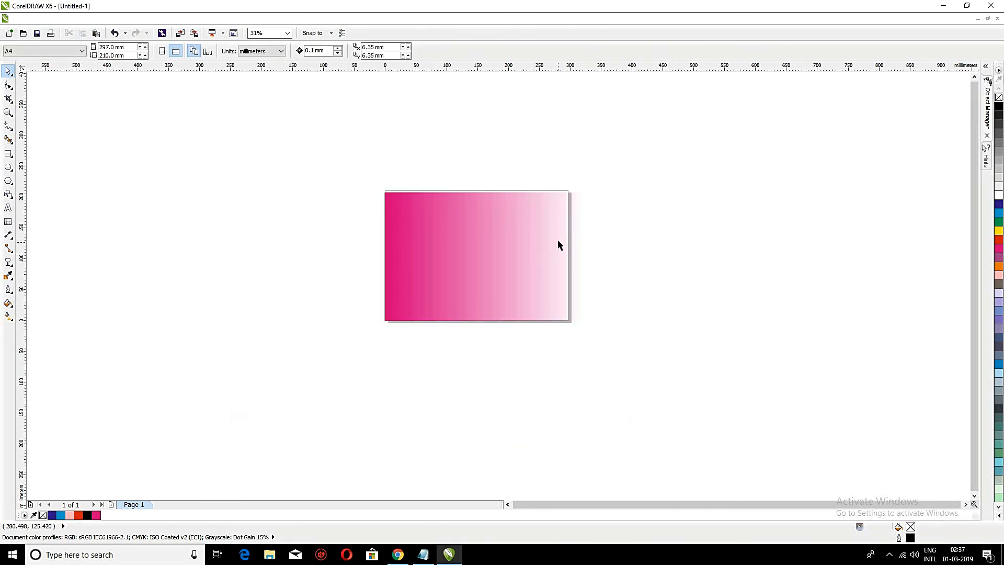
{"action": "scroll", "coordinate": [557, 241], "scroll_direction": "up", "scroll_amount": 1}
{"action": "scroll", "coordinate": [544, 249], "scroll_direction": "up", "scroll_amount": 2}
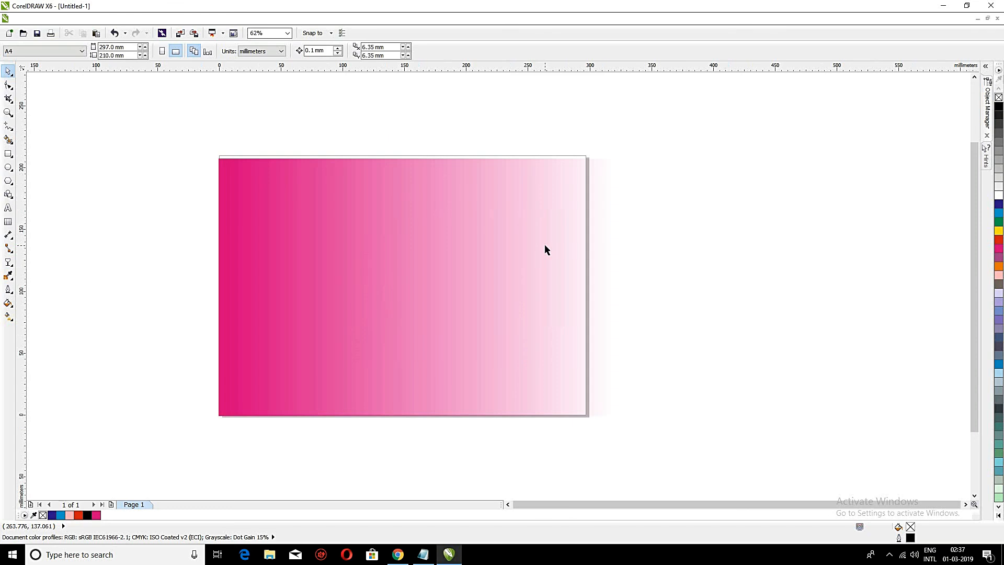